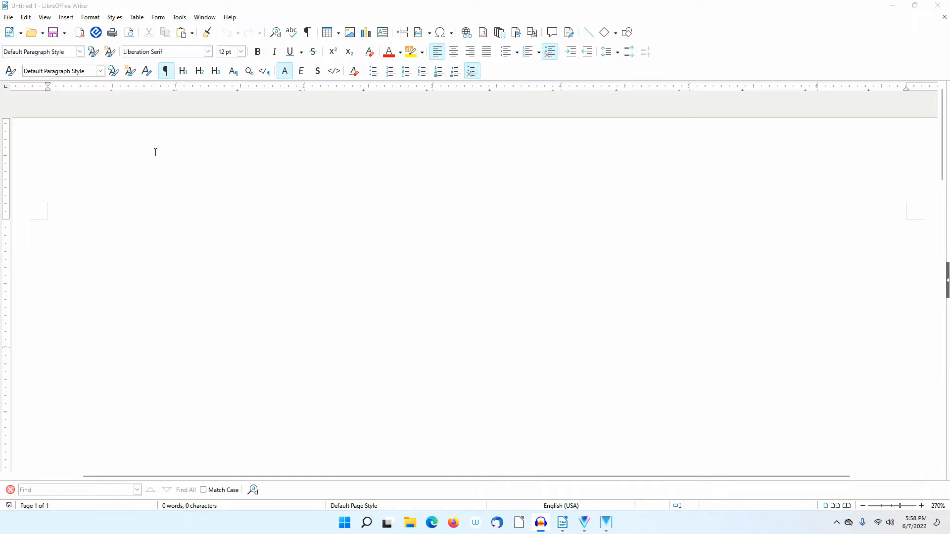
Show the sidebar with its Styles deck expanded beside the blank document.
click(45, 19)
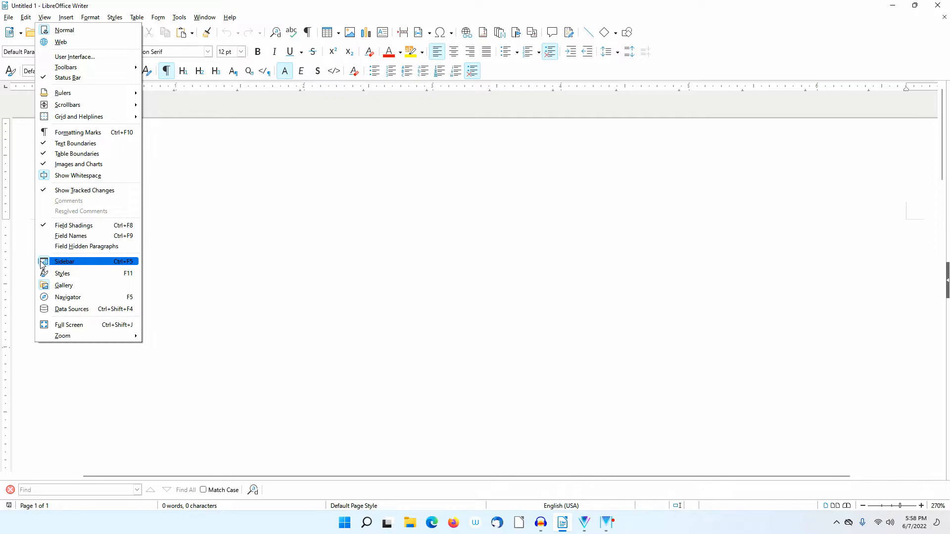
click(232, 261)
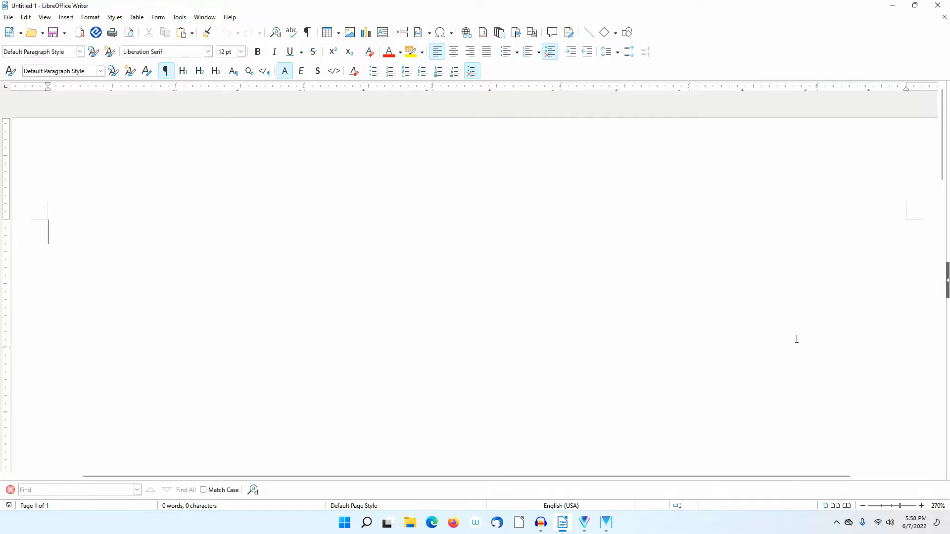
click(947, 283)
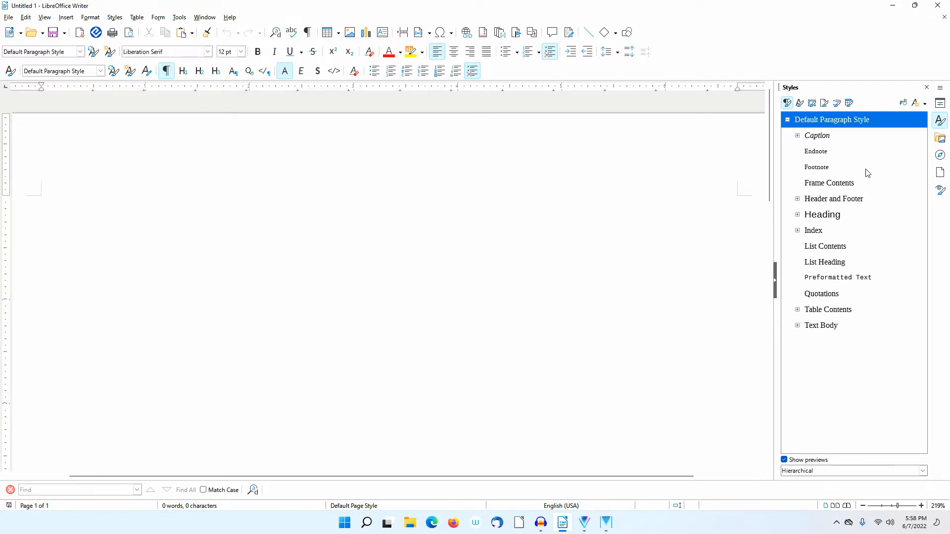
click(940, 121)
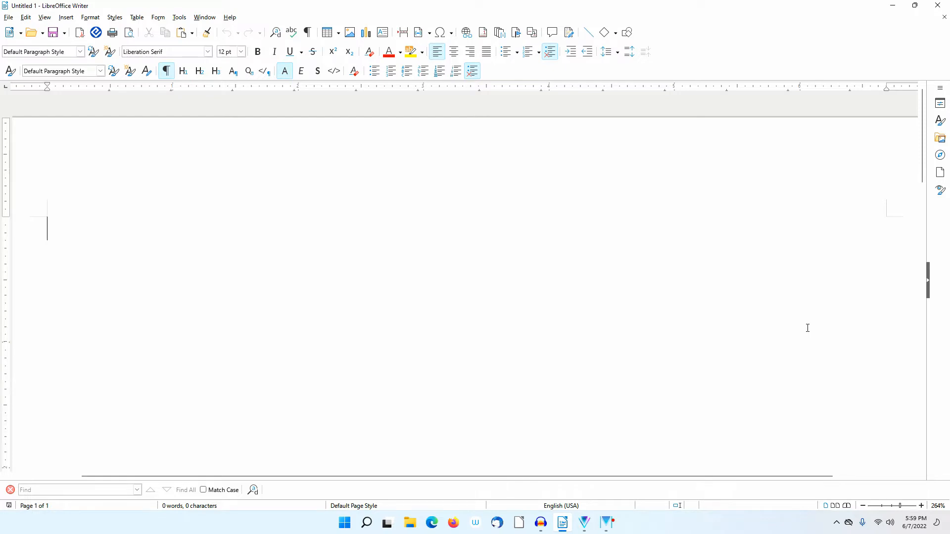
click(940, 121)
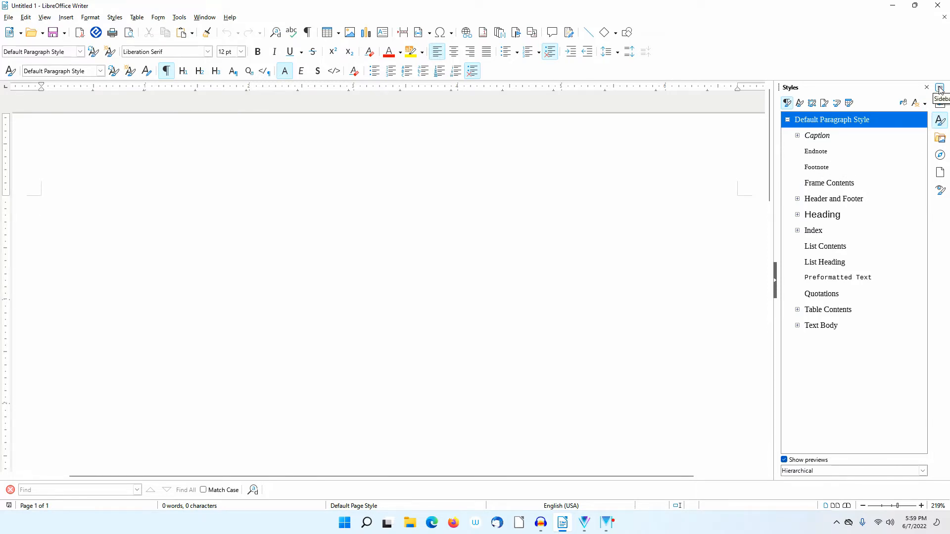
Undock the sidebar and dock it along the left edge of the document window.
click(939, 88)
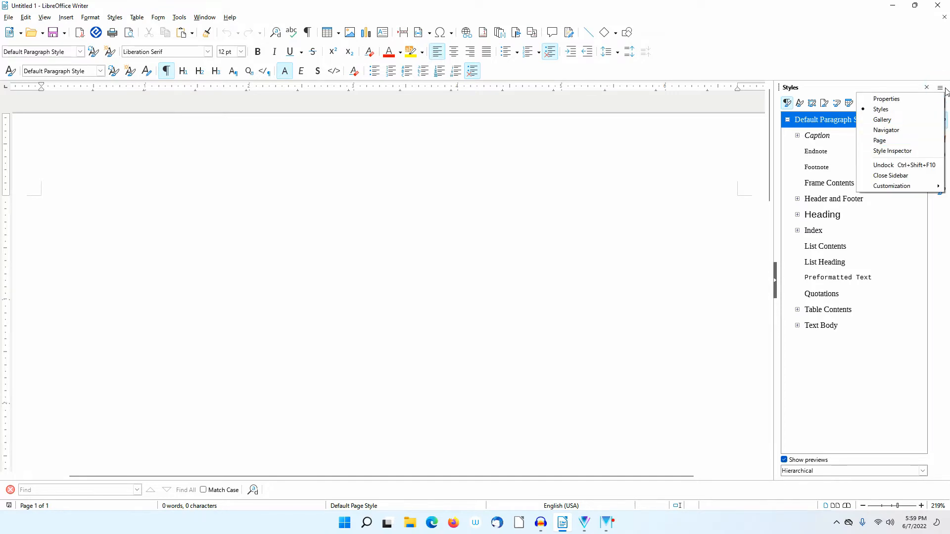
click(898, 166)
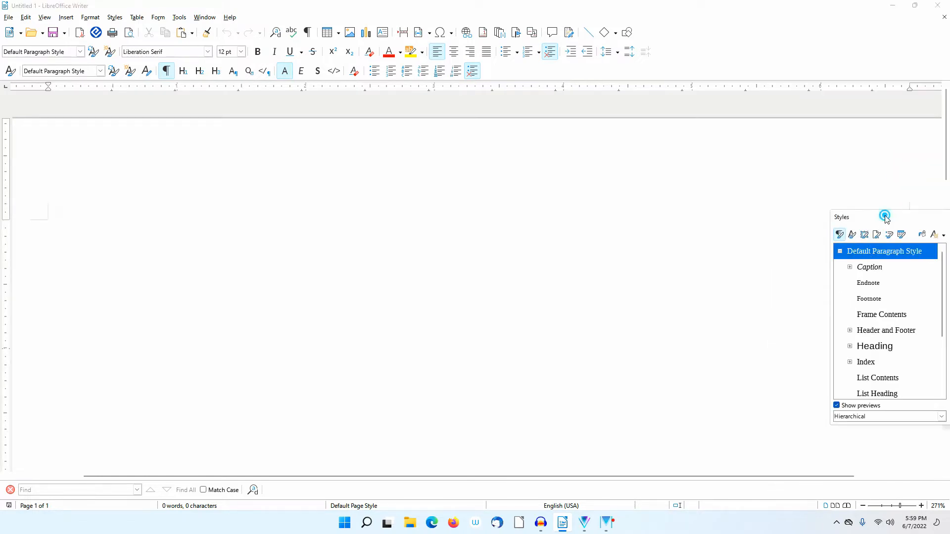
drag(885, 214, 430, 181)
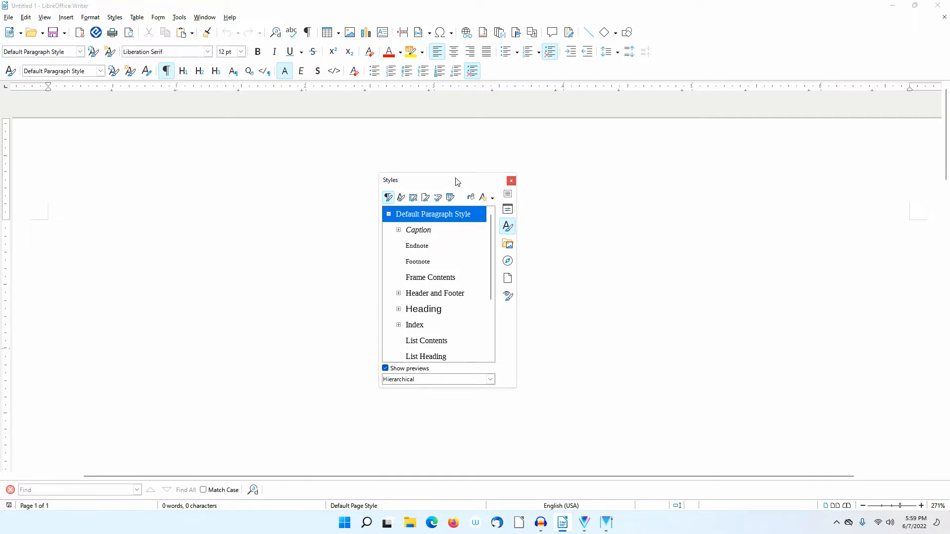
drag(456, 182, 5, 196)
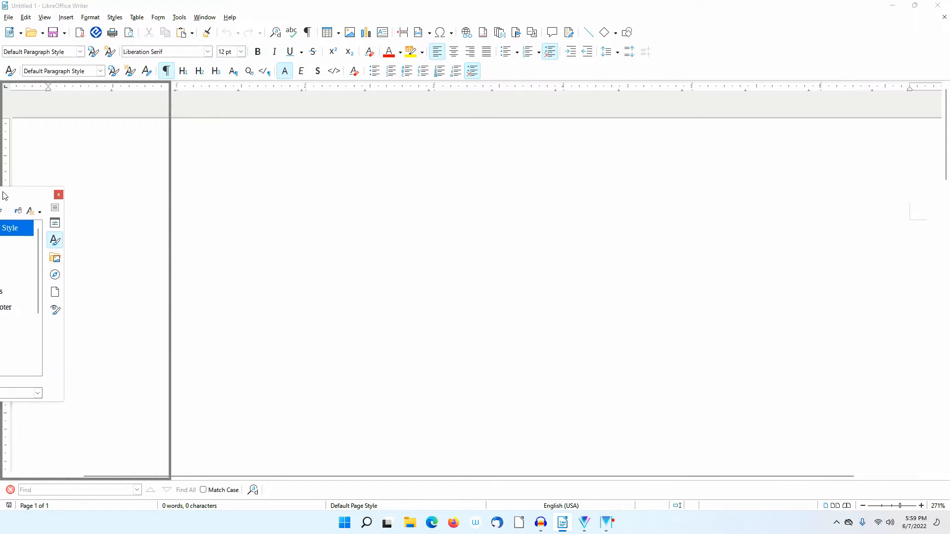
drag(5, 196, 5, 196)
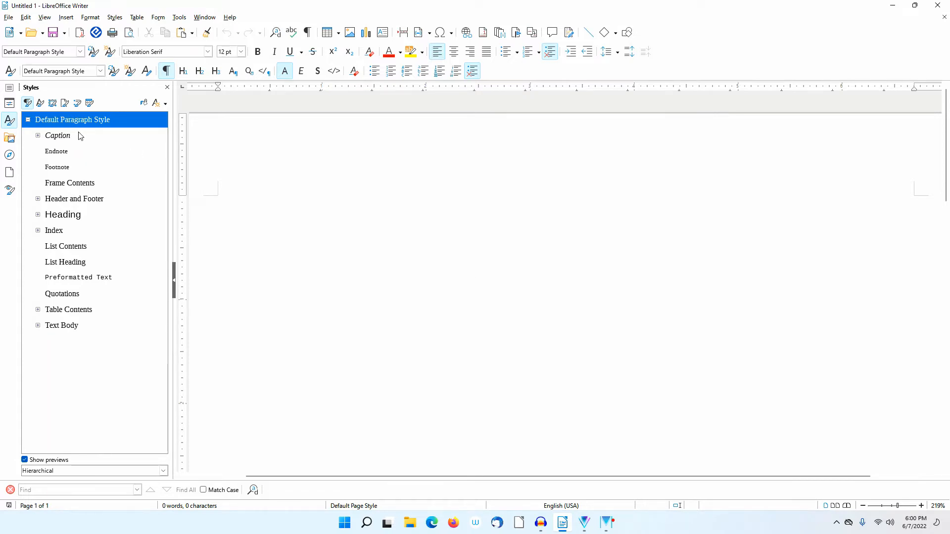
Undock the sidebar again and dock it back along the right edge of the document window.
click(10, 88)
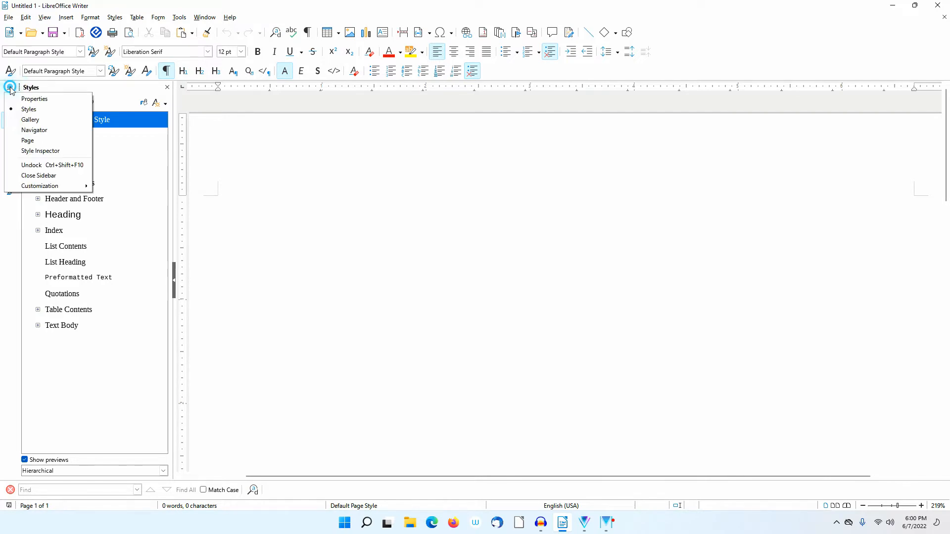
click(38, 166)
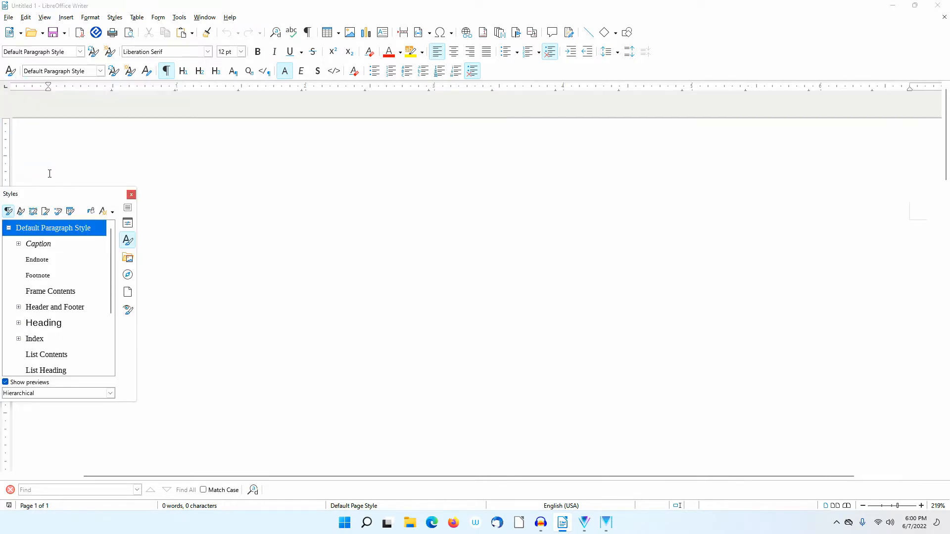
drag(79, 191, 948, 225)
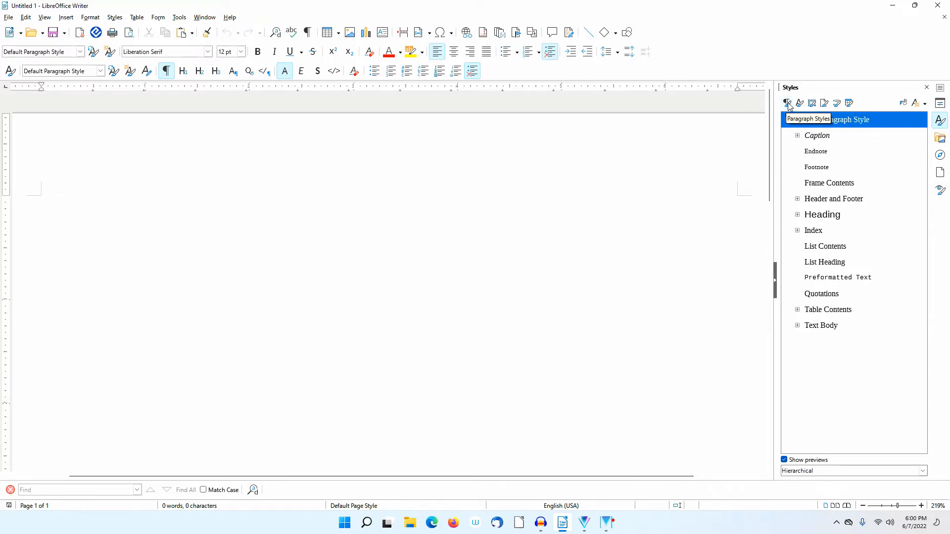
Show the page styles and examine the predefined ones, including HTML, Envelope, Footnote, Landscape, Left Page, Right Page, First Page and Default Page Style.
click(825, 104)
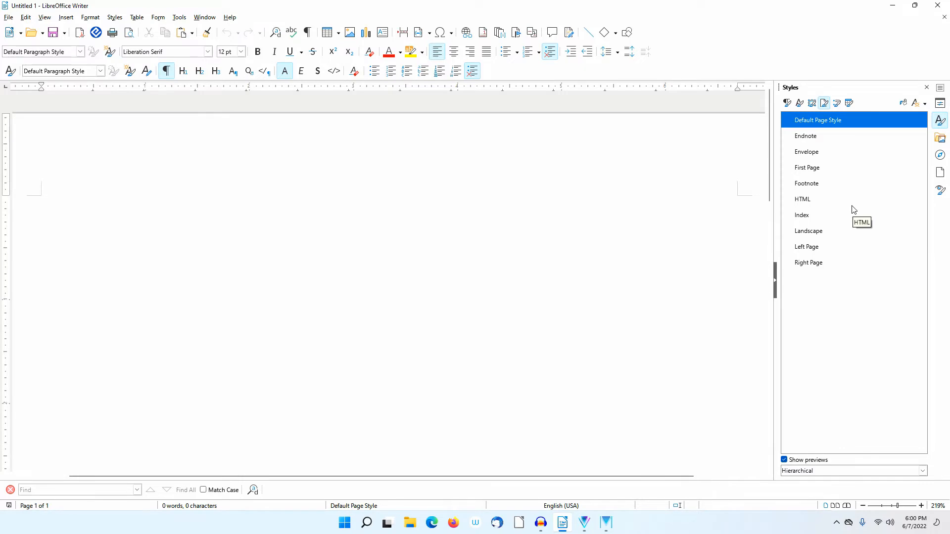
click(804, 199)
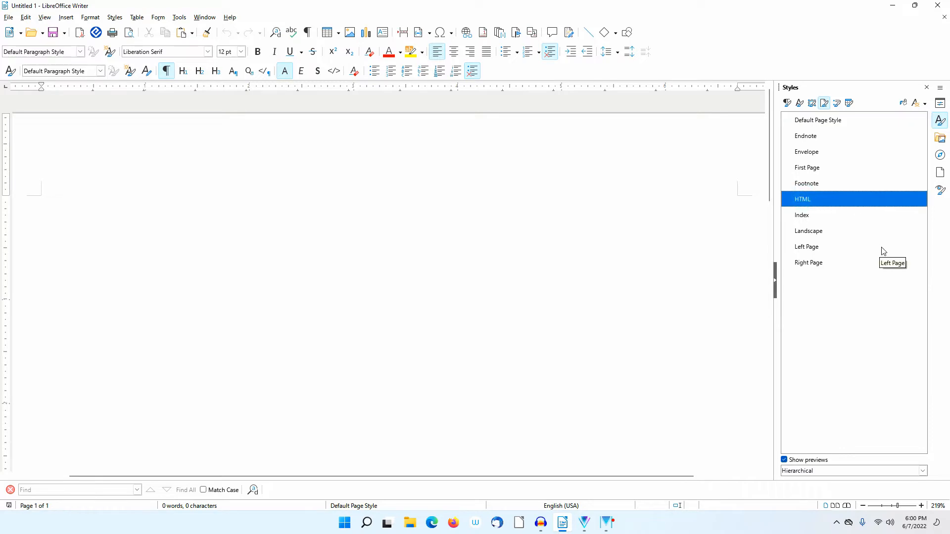
click(813, 153)
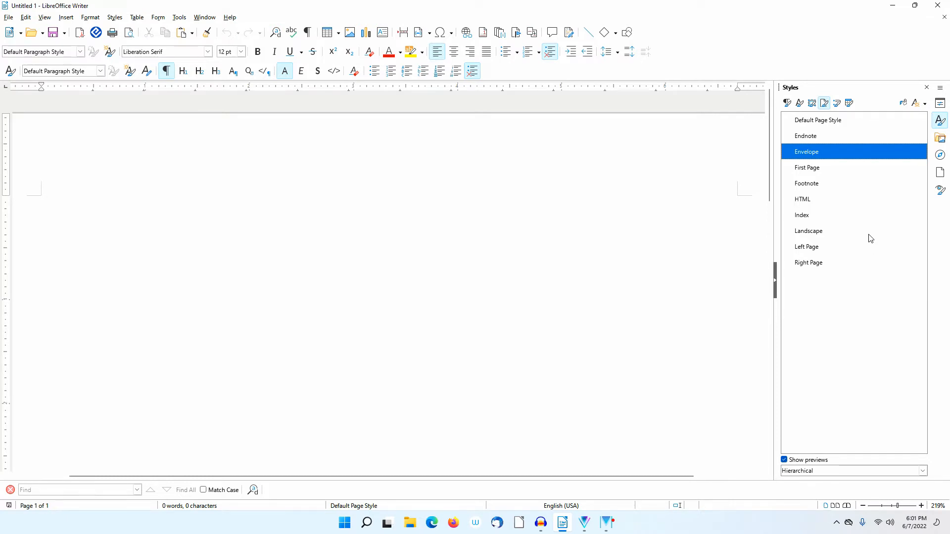
click(807, 218)
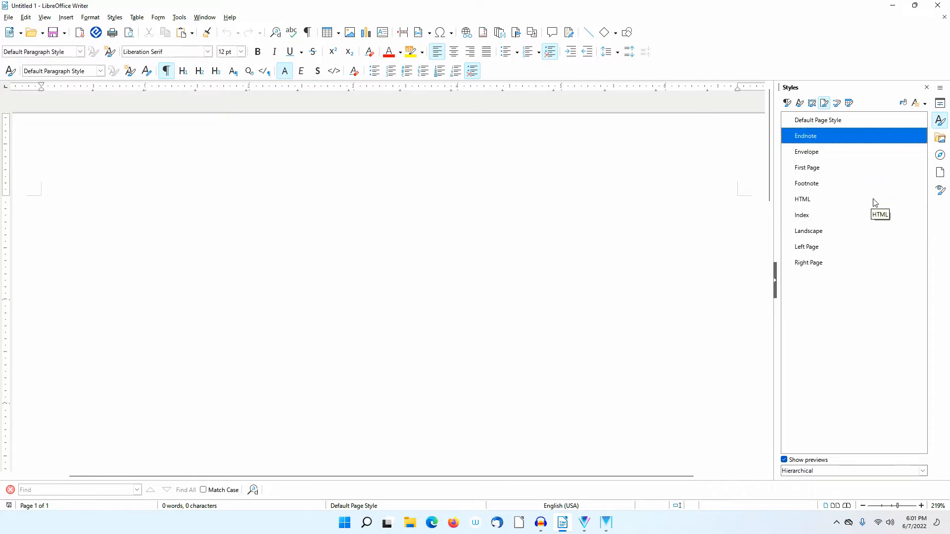
click(813, 186)
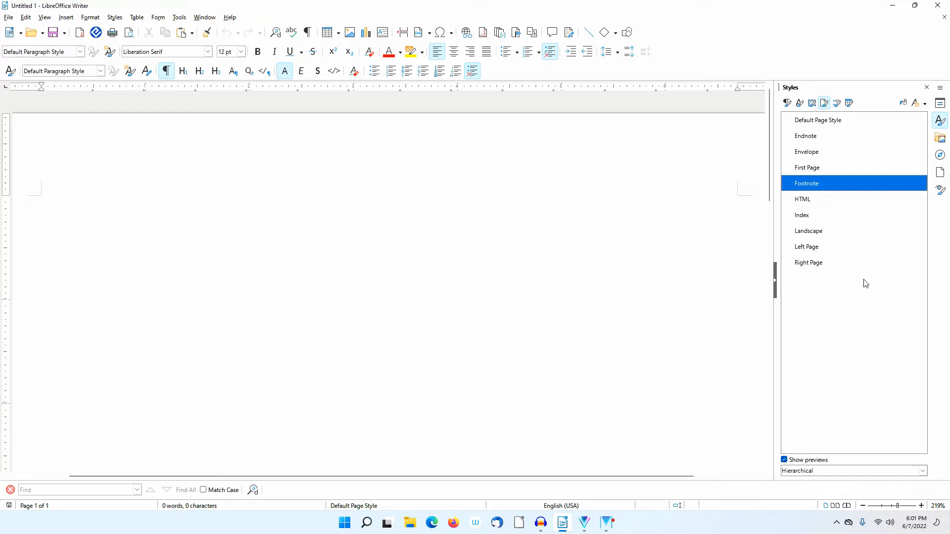
click(809, 232)
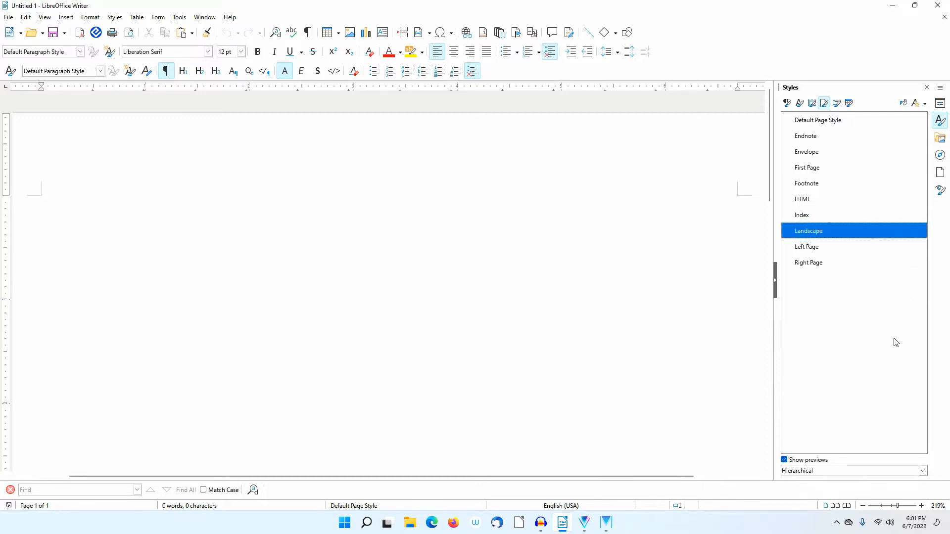
click(813, 266)
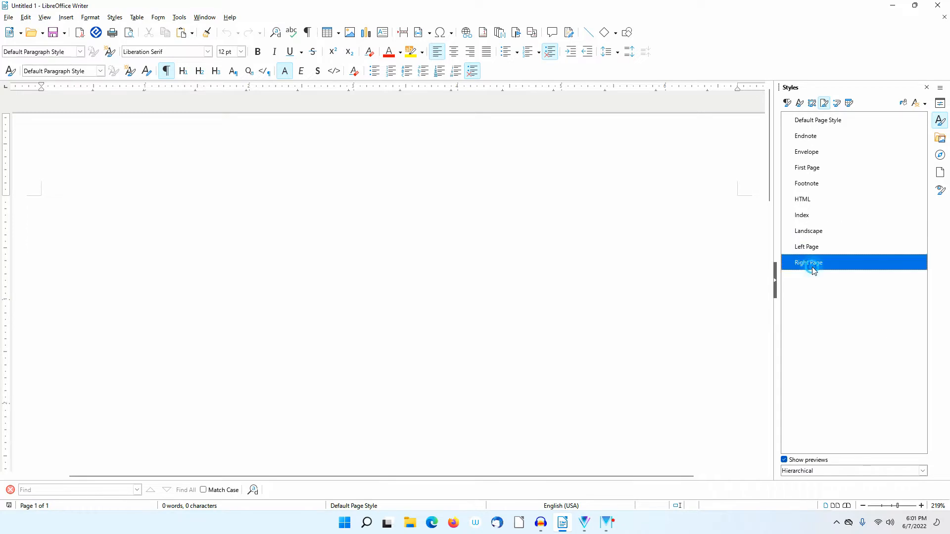
click(807, 249)
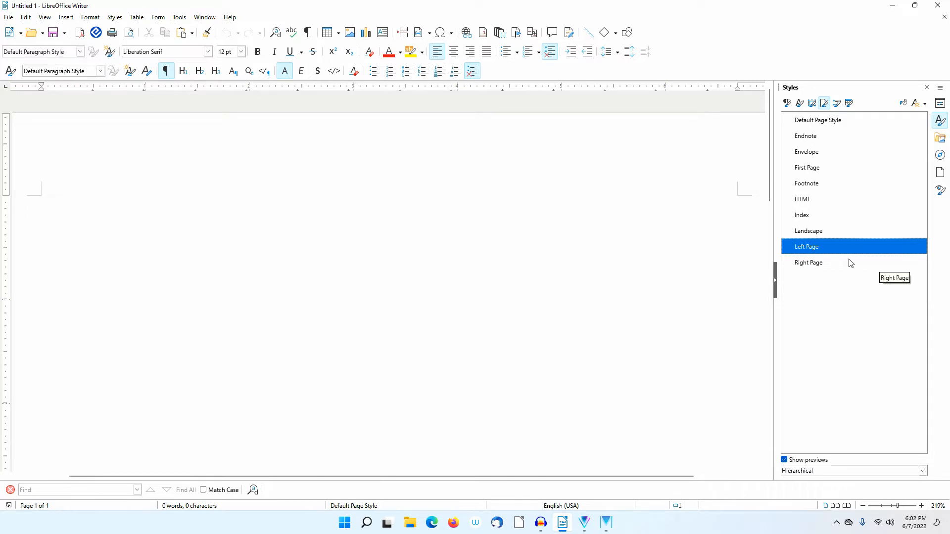
click(828, 122)
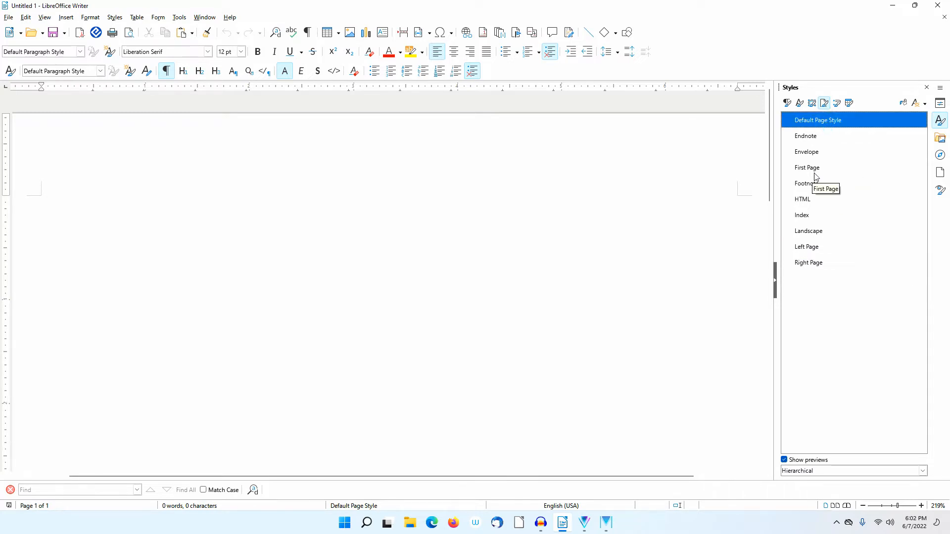
click(819, 167)
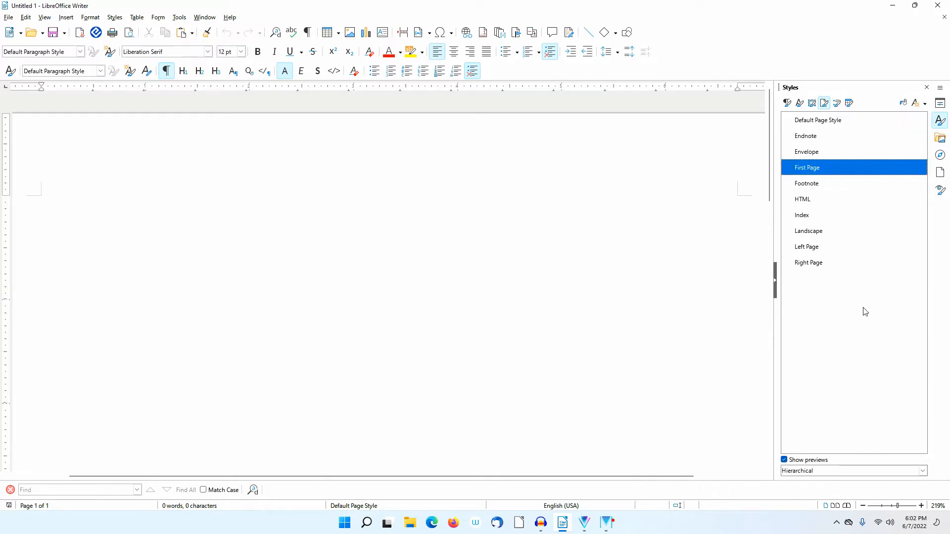
click(824, 122)
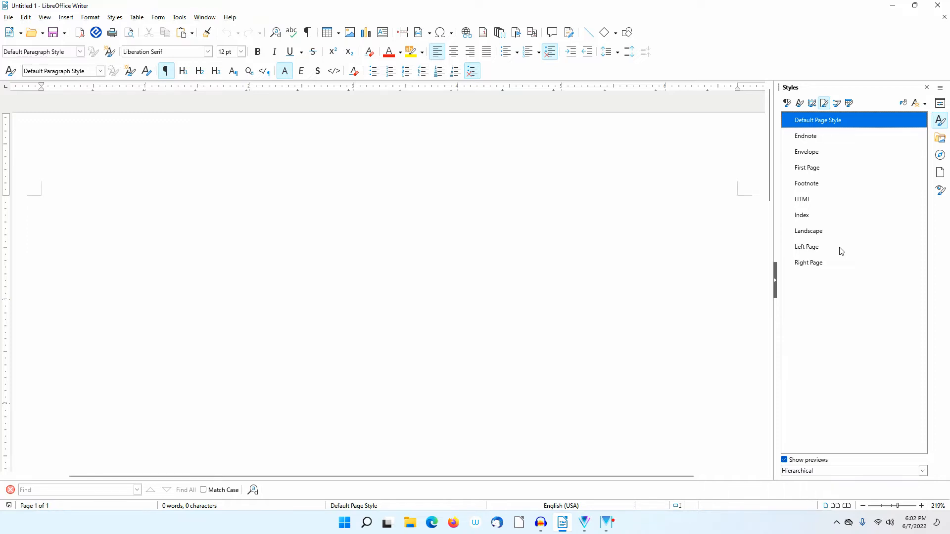
Open the Default Page Style for modification and review its organizer information, page layout settings and available page number formats.
right_click(833, 118)
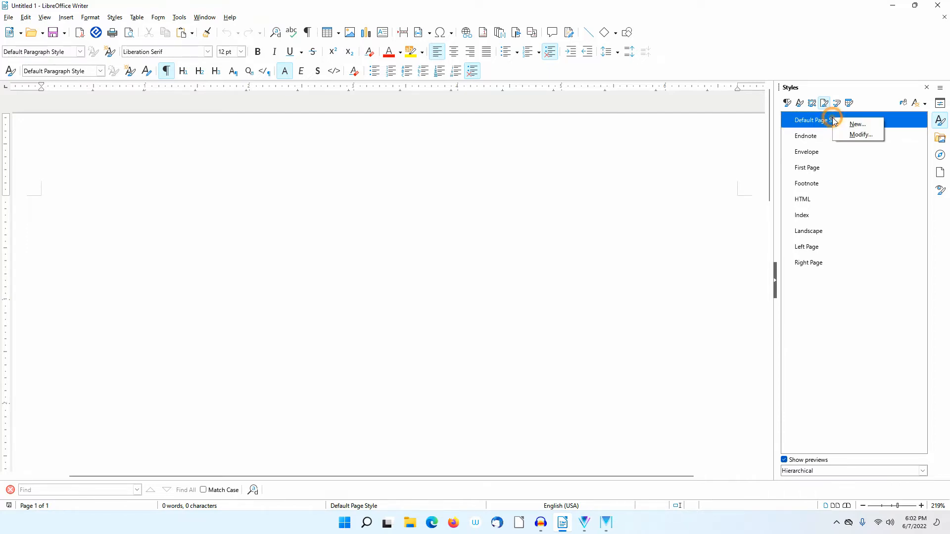
click(862, 134)
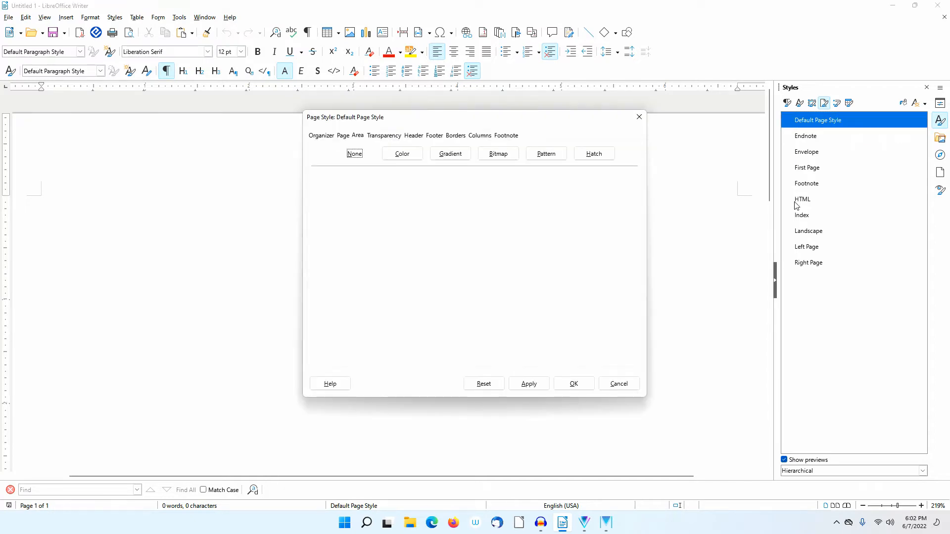
click(321, 136)
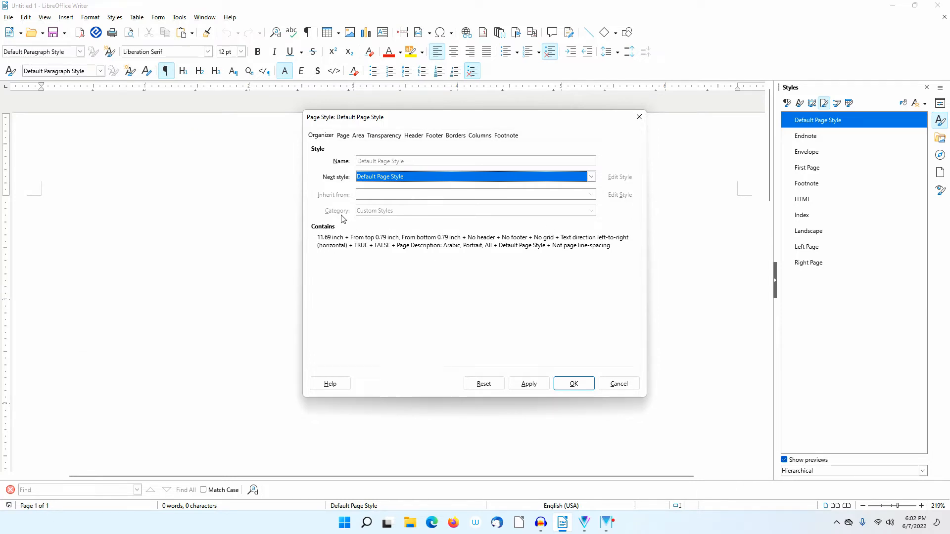
click(343, 136)
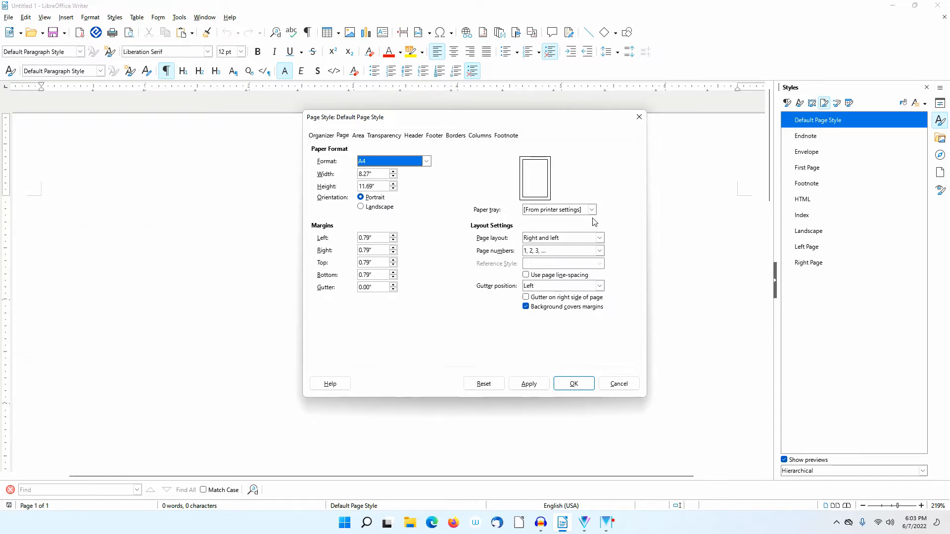
click(599, 252)
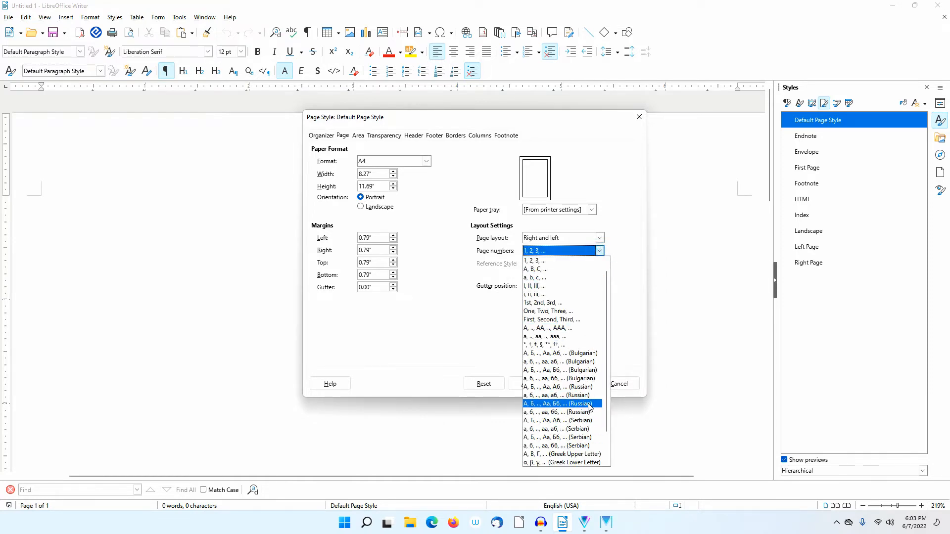
click(623, 243)
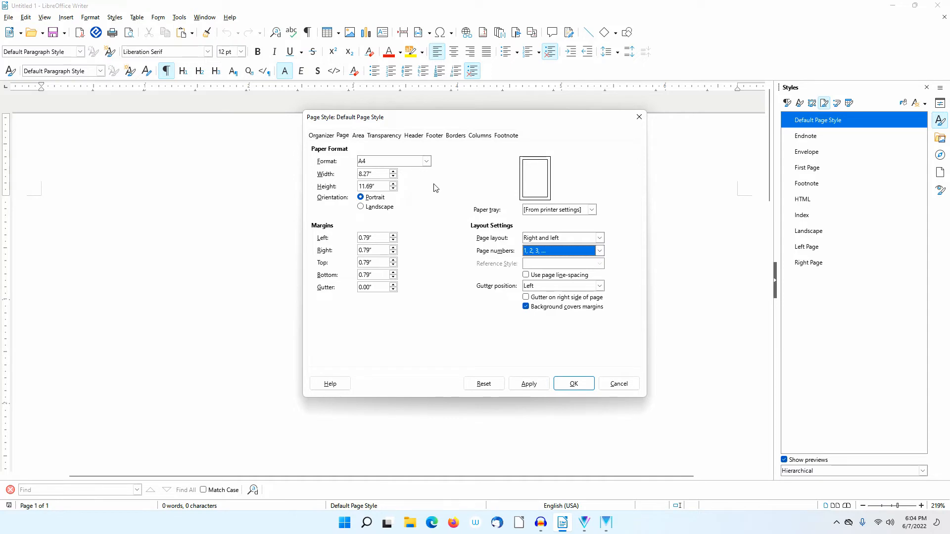
Set the Default Page Style's paper format to Letter and its left, right, top and bottom margins to 1 inch.
click(426, 162)
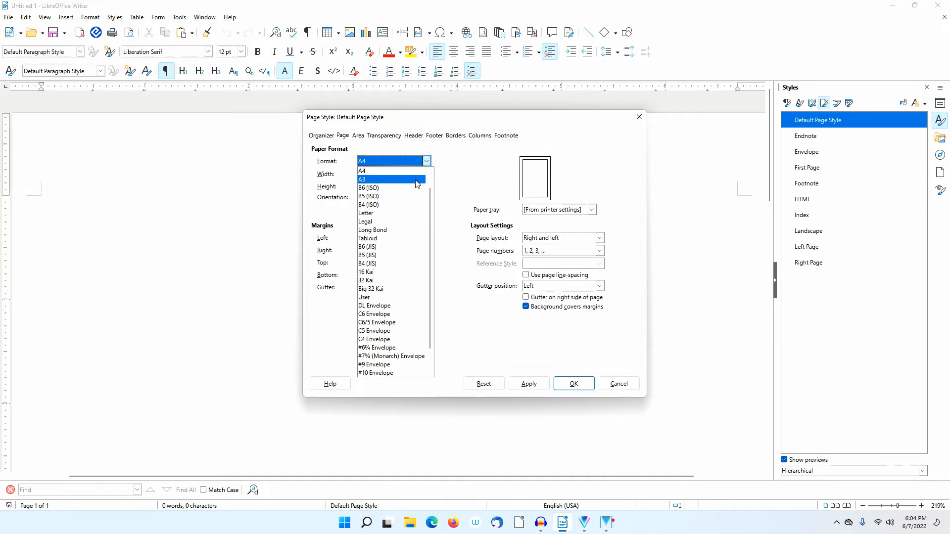
click(407, 213)
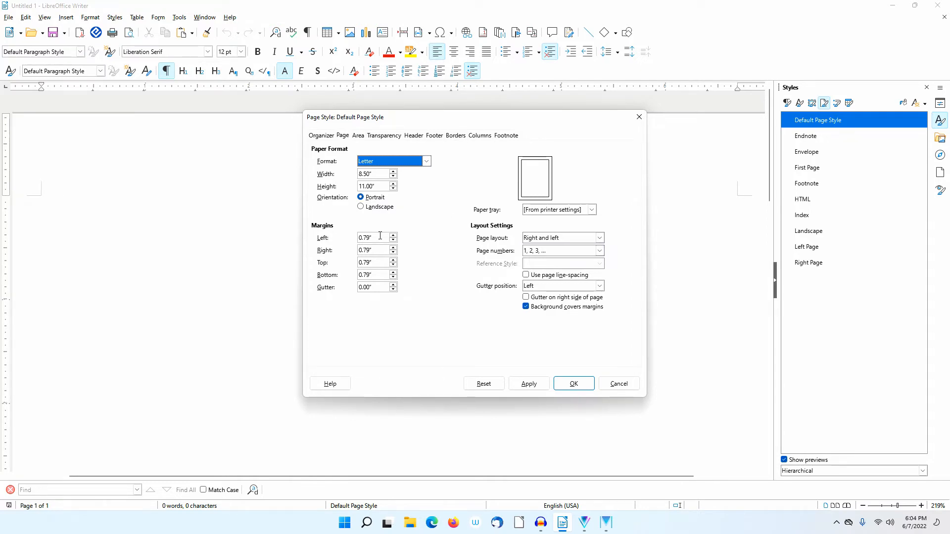
drag(380, 236, 344, 237)
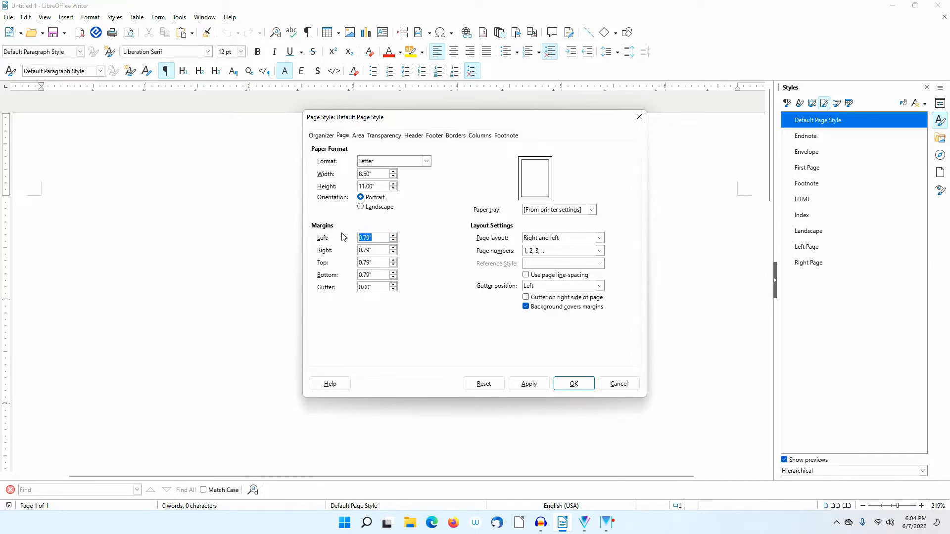
text(1)
key(Tab)
text(1)
key(Tab)
text(1)
key(Tab)
key(Tab)
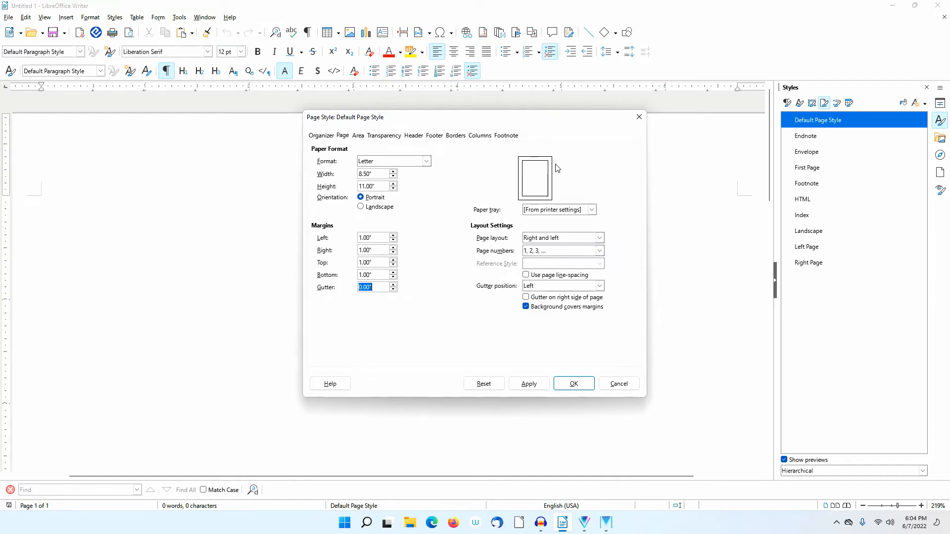
click(575, 384)
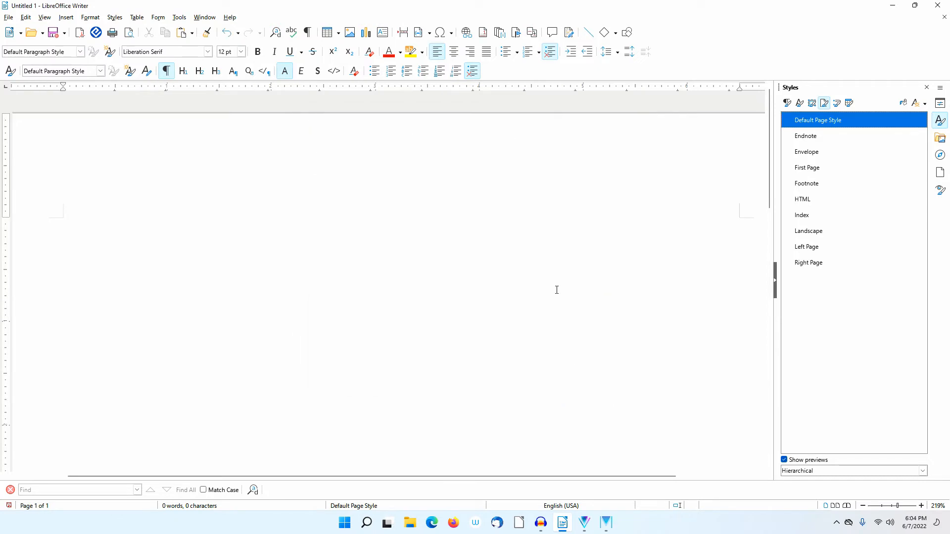
Save the document as a template named "_My Default Template" in My Templates and make it the default template.
click(10, 19)
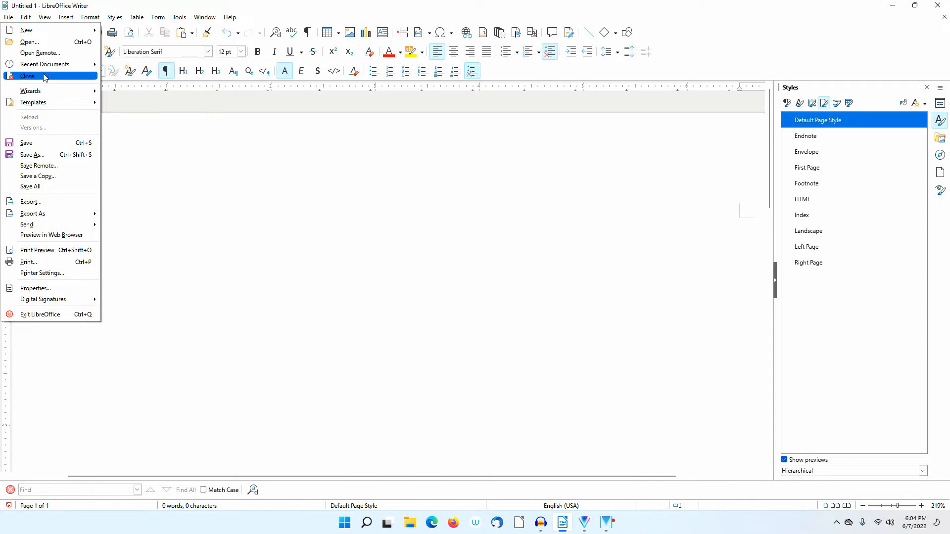
mouse_move(47, 102)
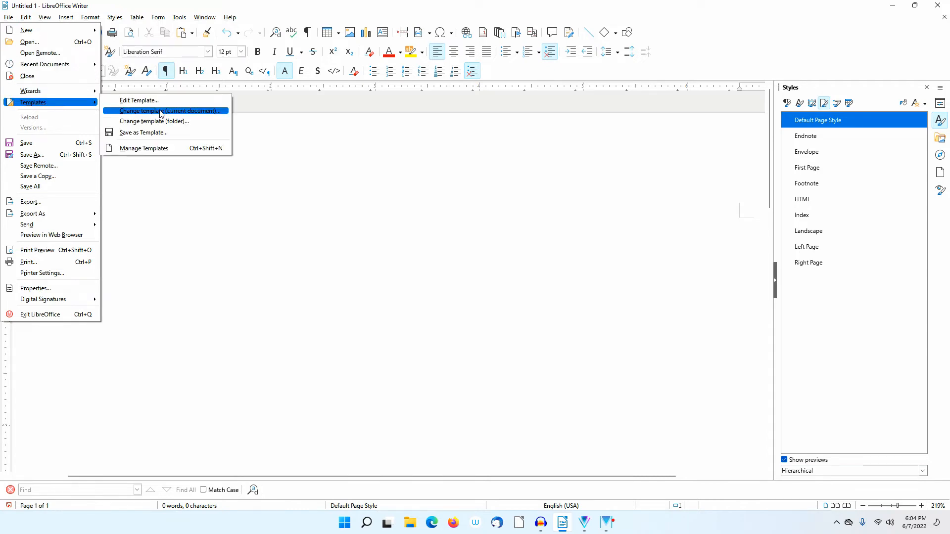
click(170, 132)
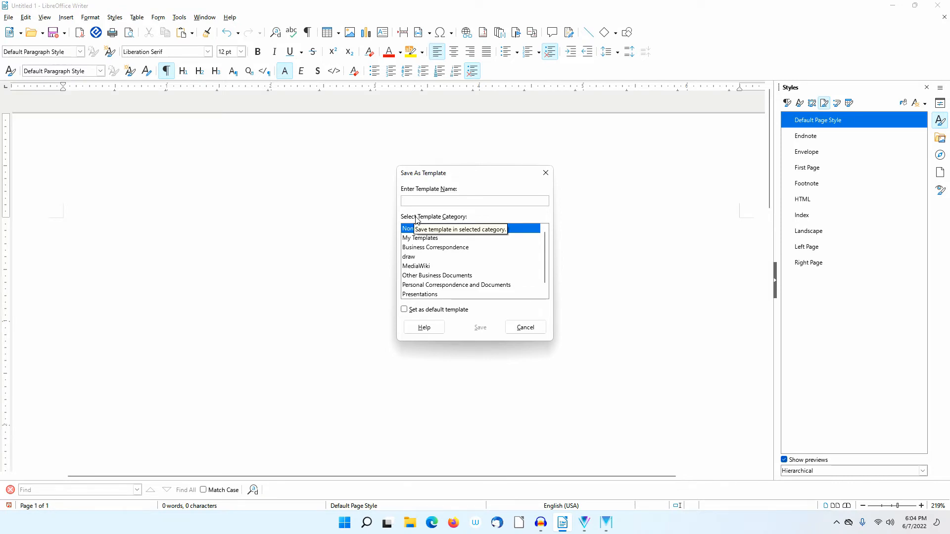
text(_)
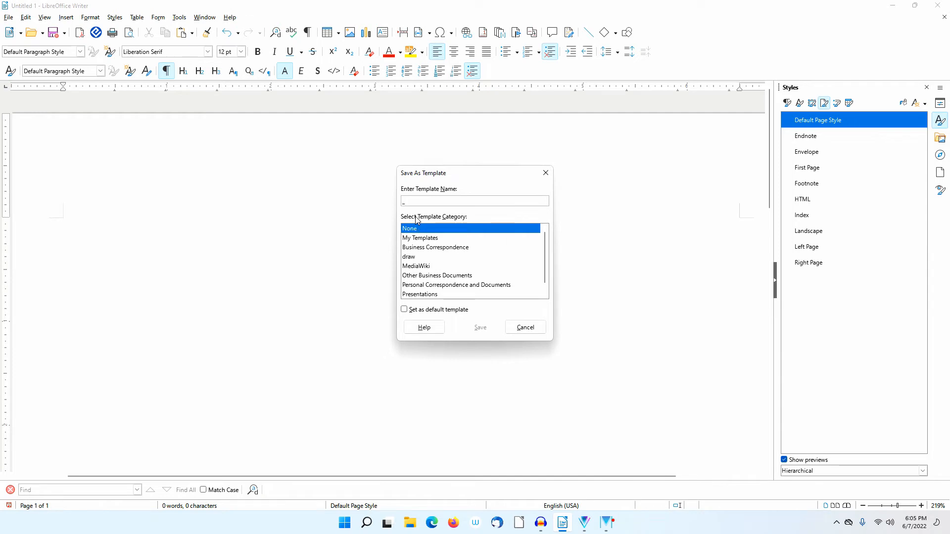
text(My Default Template)
click(423, 238)
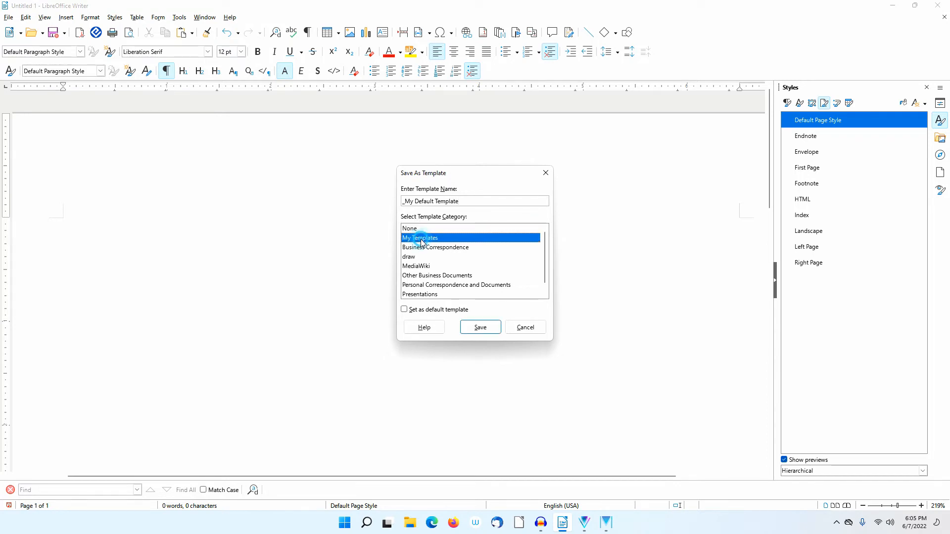
click(405, 310)
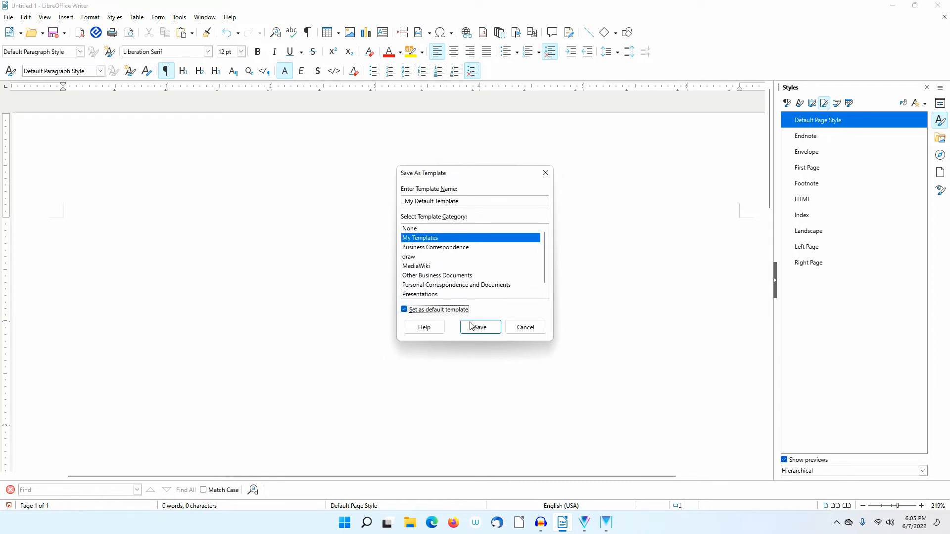
click(488, 329)
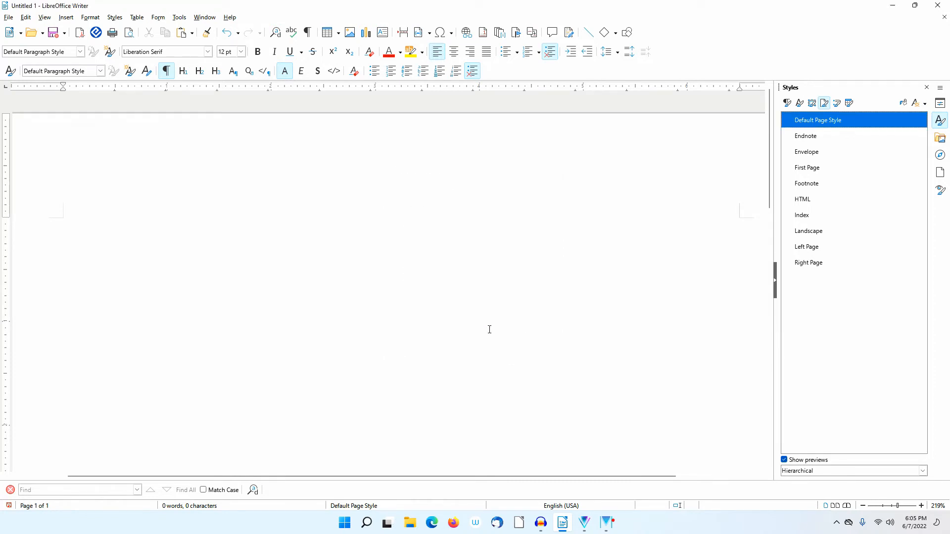
Create a new text document and check the paper format and margins of its Default Page Style.
click(8, 18)
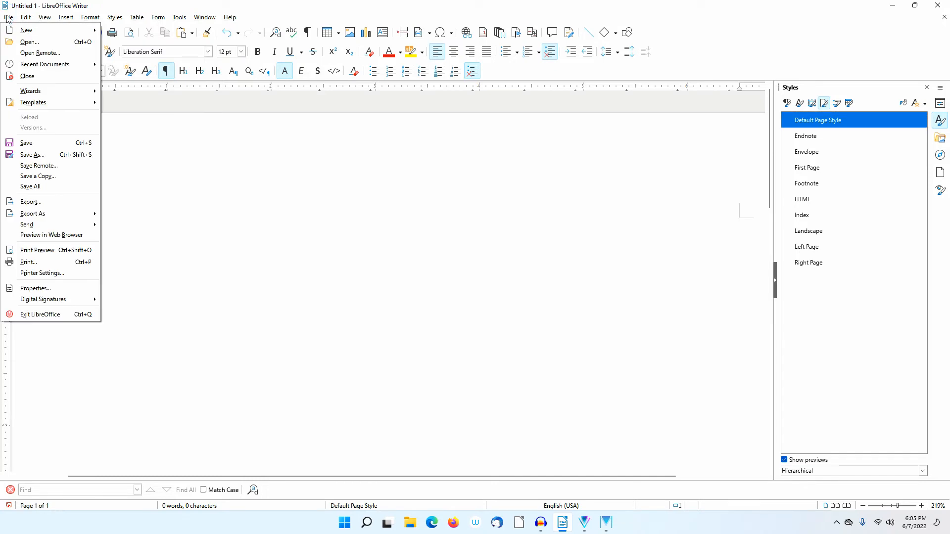
mouse_move(26, 17)
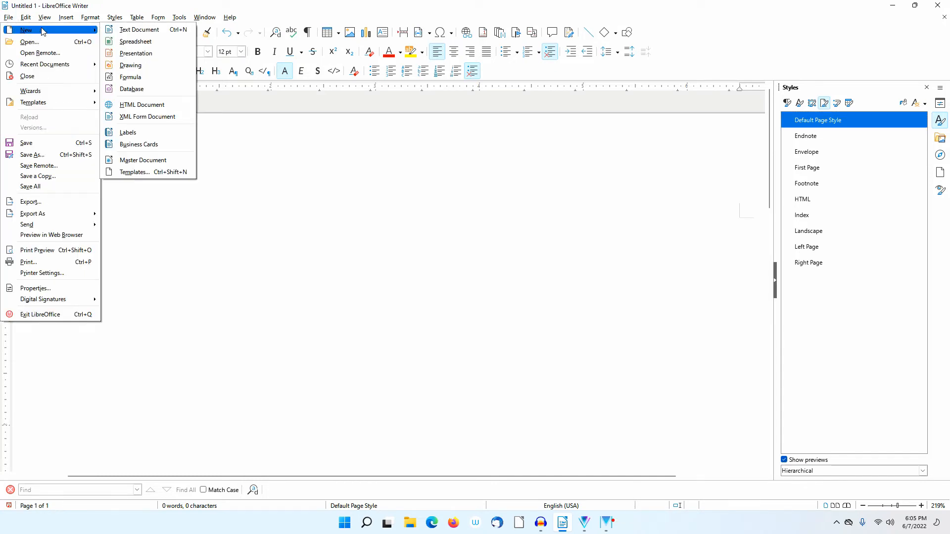
click(135, 30)
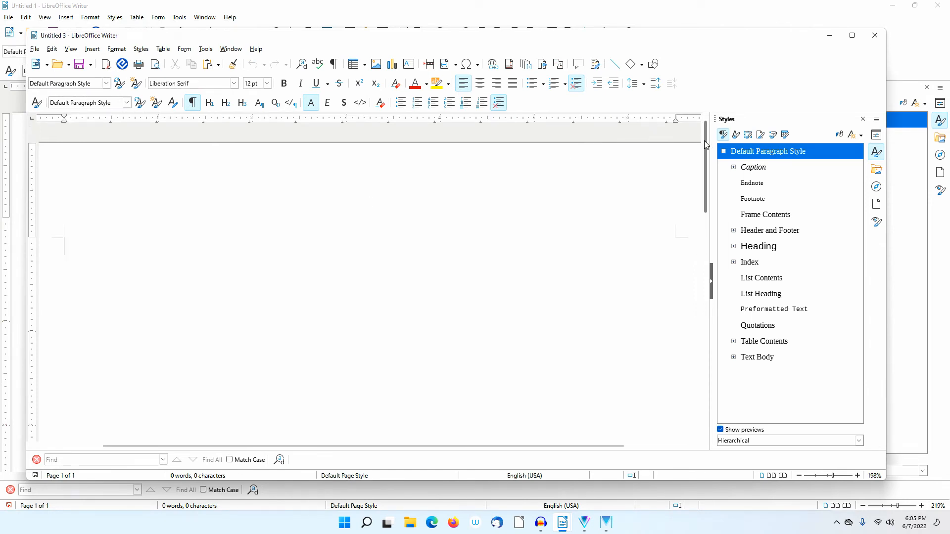
click(760, 135)
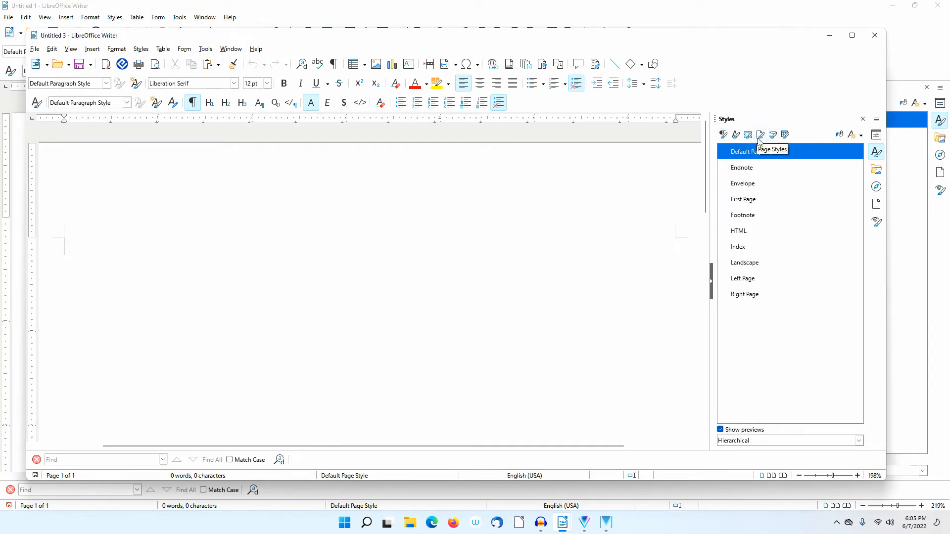
right_click(757, 152)
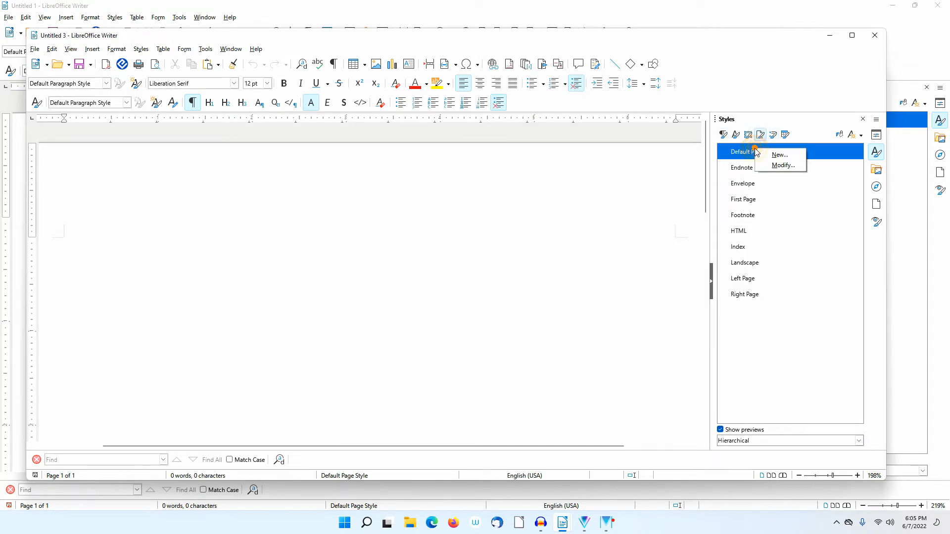
click(776, 165)
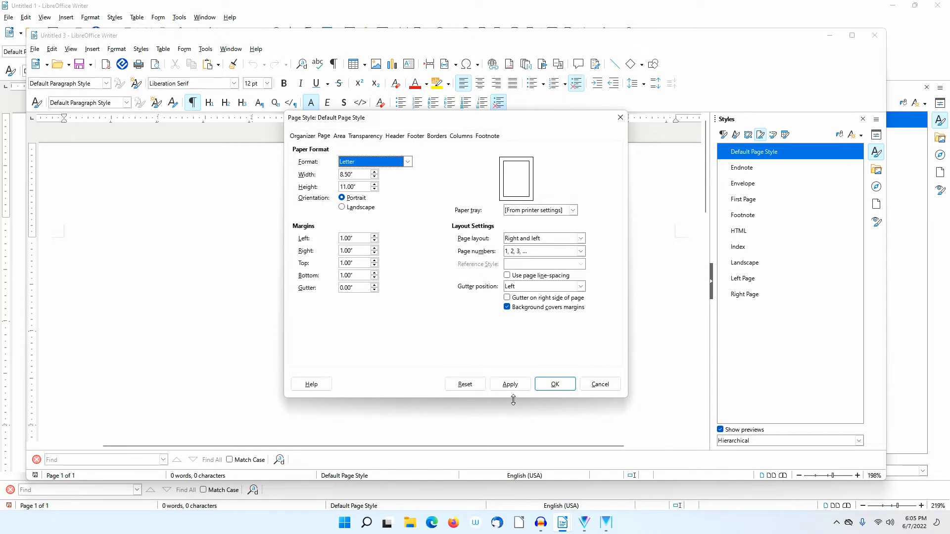
click(556, 385)
Review the First Page style's next-style choices and page settings without changing them, and close the new document without saving.
click(740, 199)
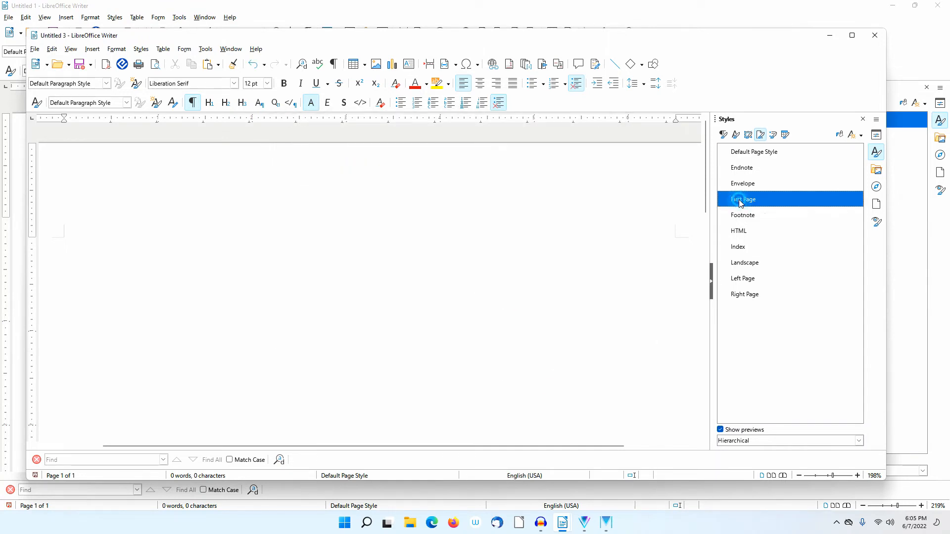
right_click(739, 200)
click(762, 217)
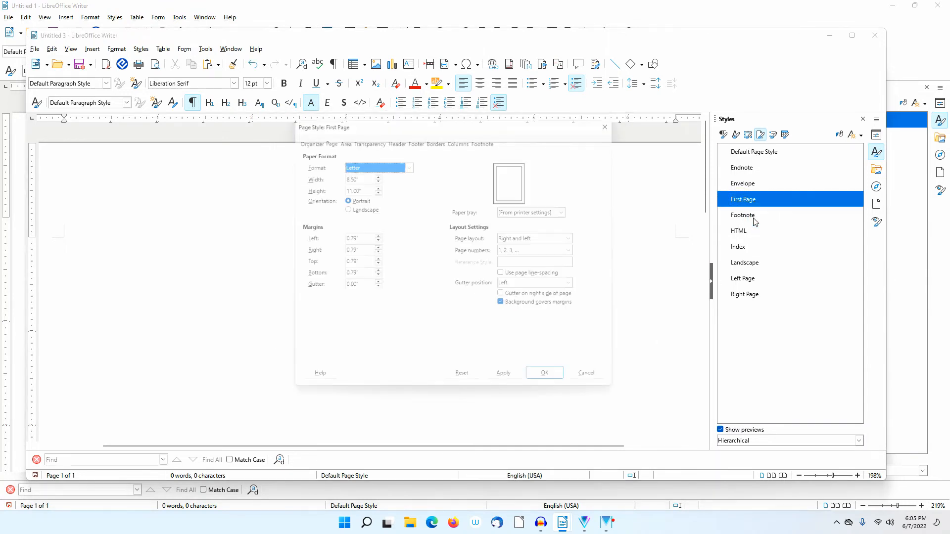
click(298, 137)
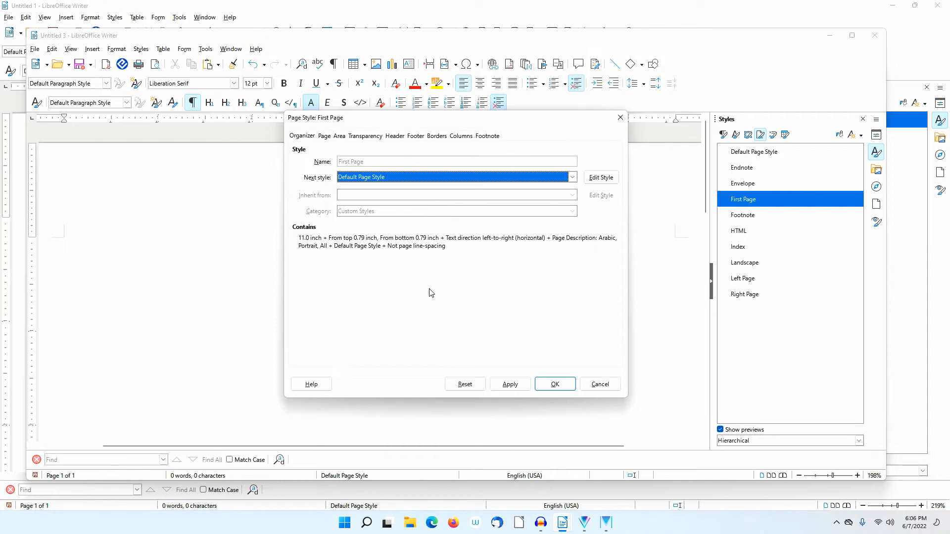
click(572, 178)
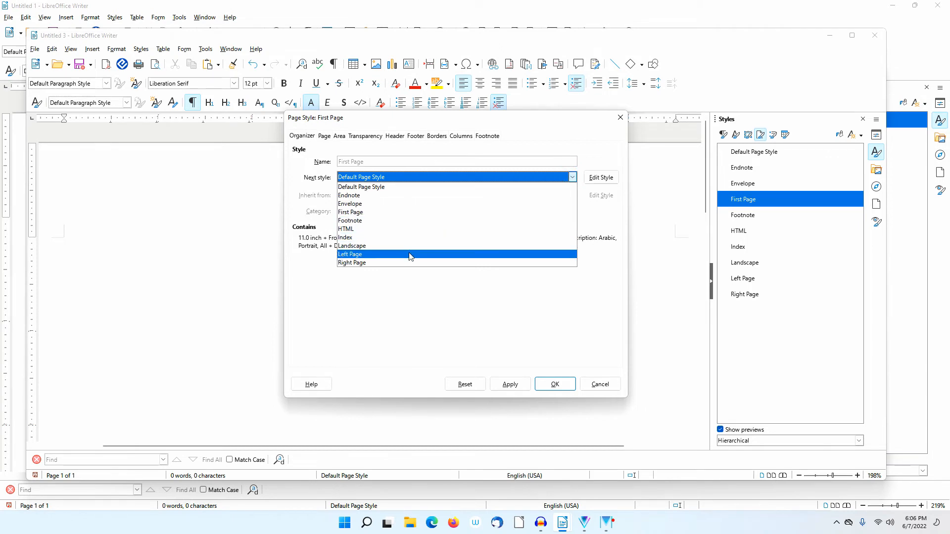
click(355, 186)
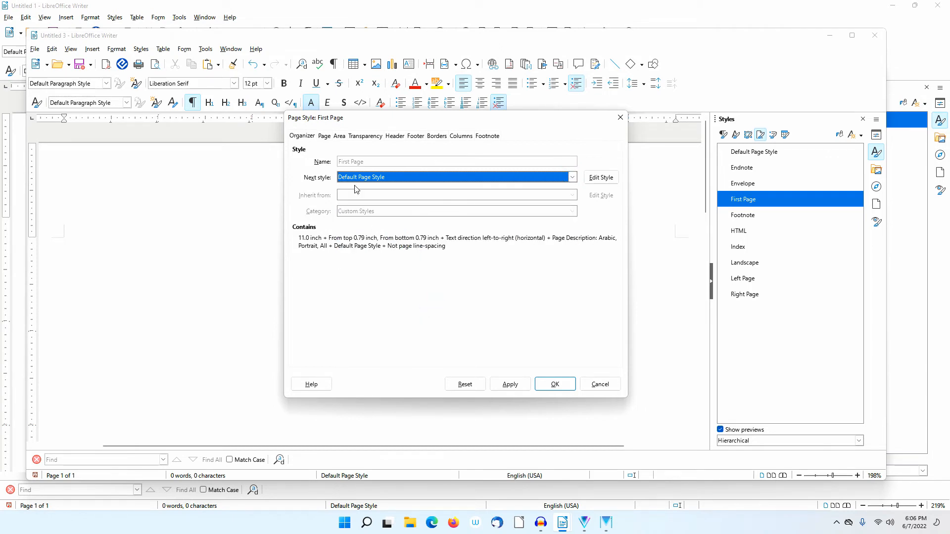
click(325, 137)
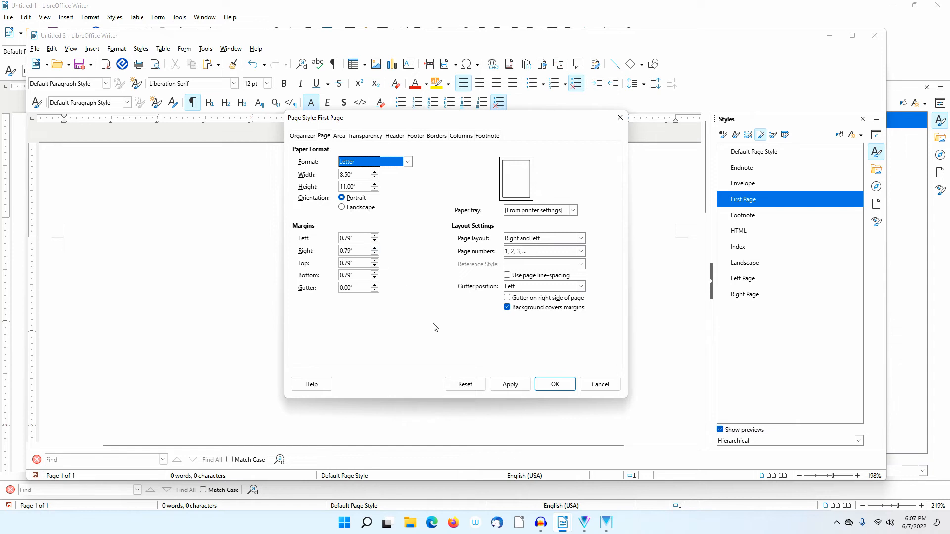
click(600, 384)
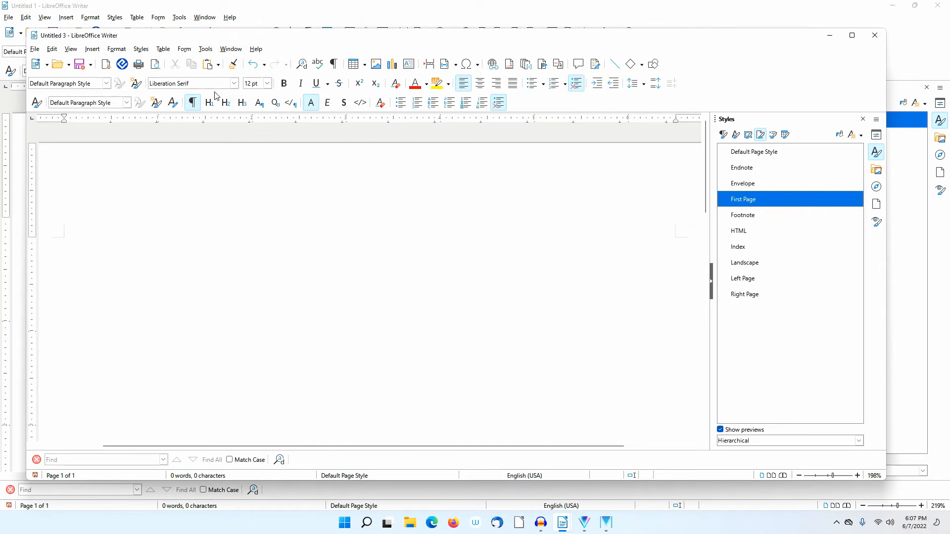
click(871, 39)
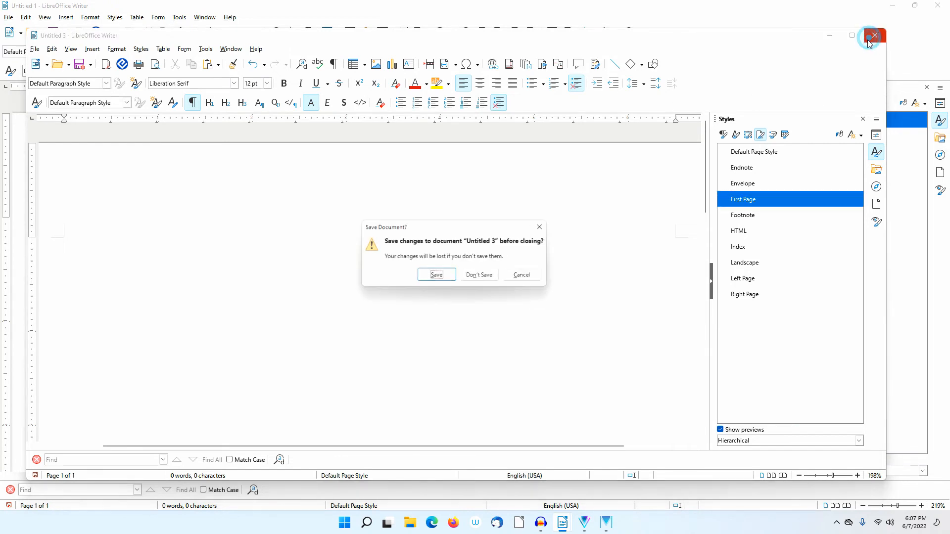
click(482, 277)
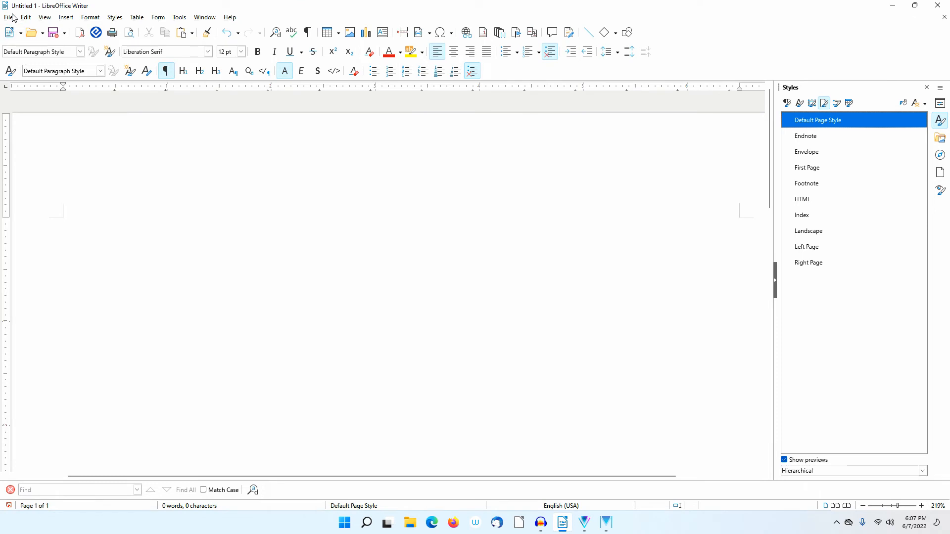
Open "_My Default Template" for editing from the template manager and maximize its window.
click(13, 18)
mouse_move(41, 106)
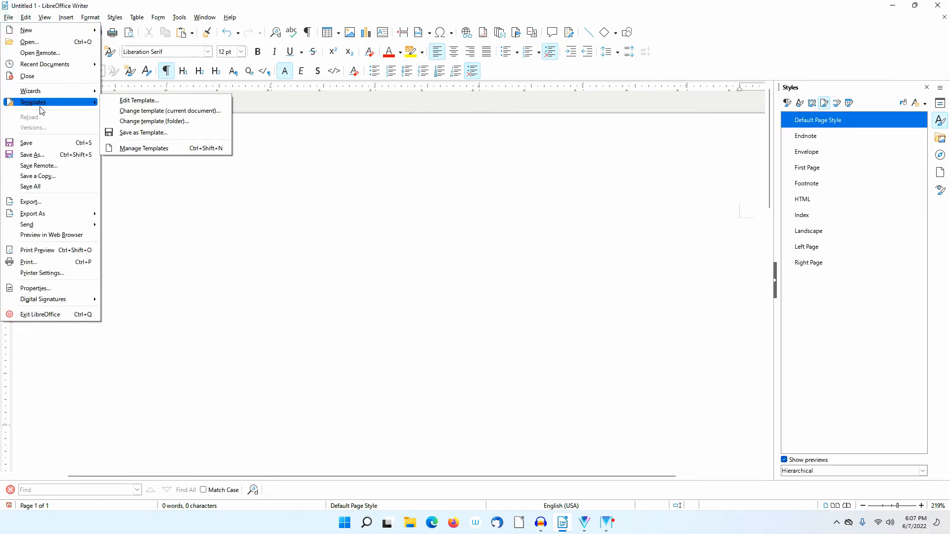
click(159, 148)
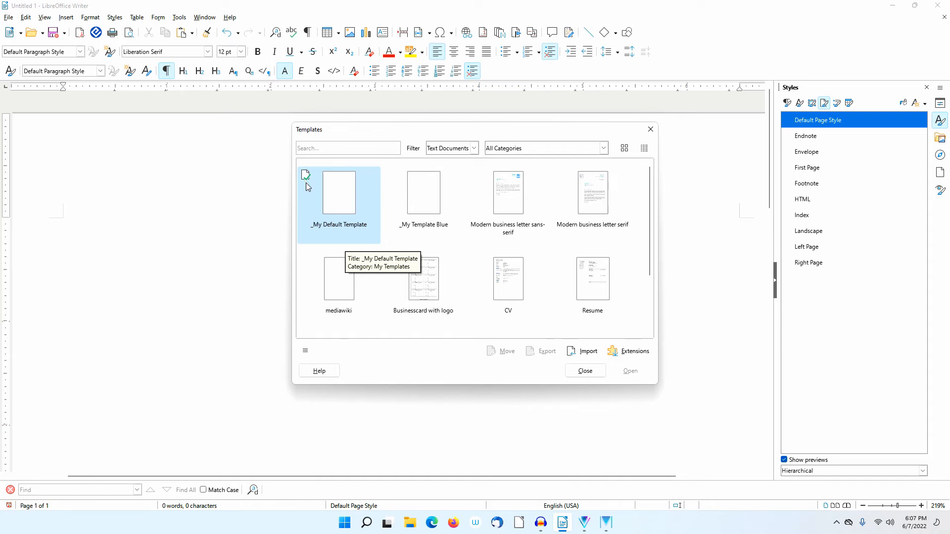
right_click(335, 193)
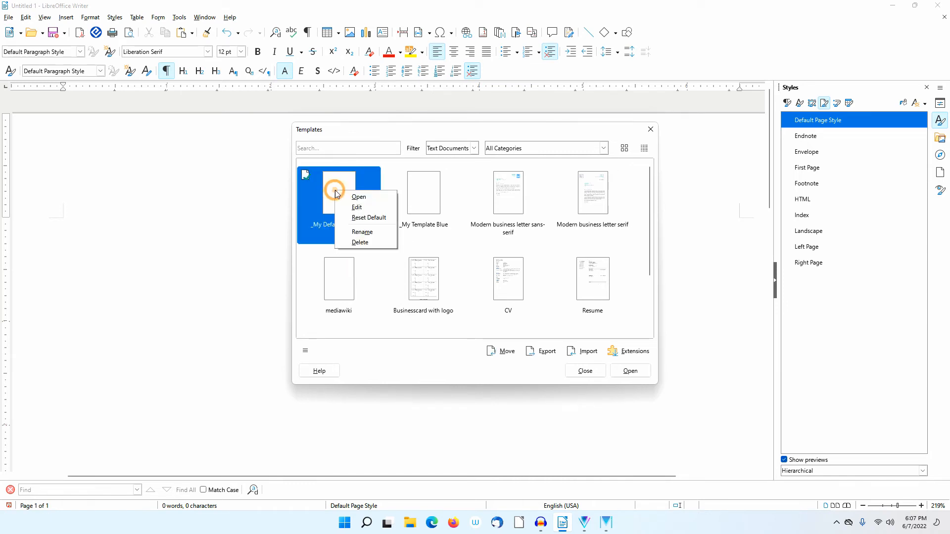
click(357, 207)
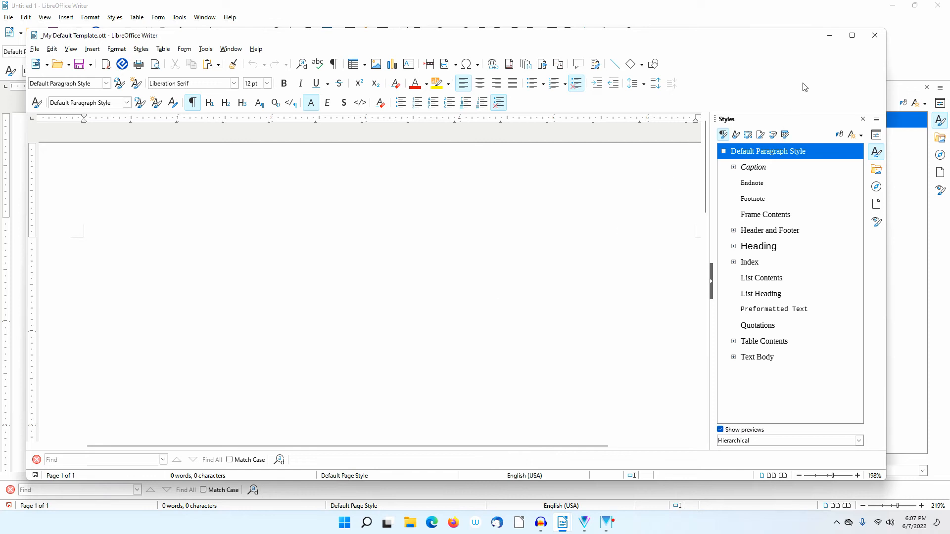
click(851, 39)
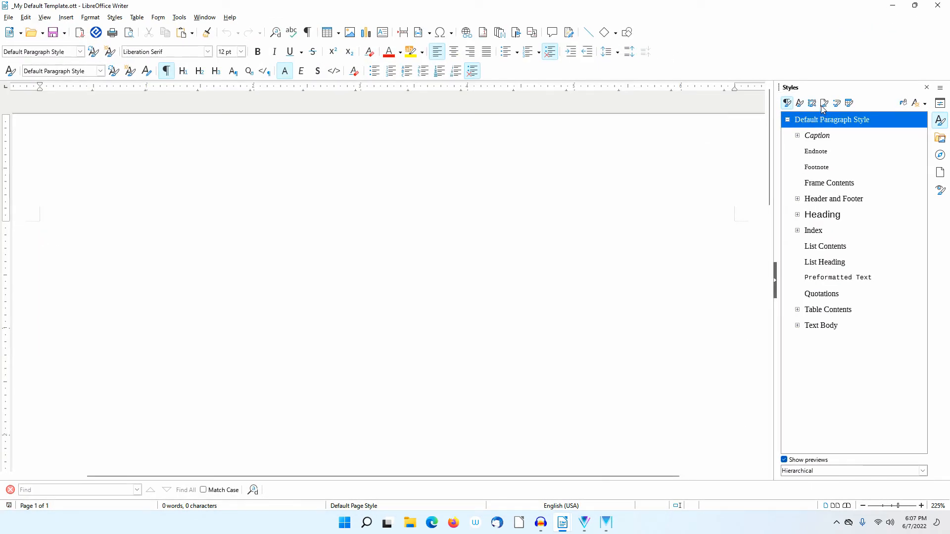
Set the First Page style's left, right, top and bottom margins to 1 inch and save the template.
click(824, 103)
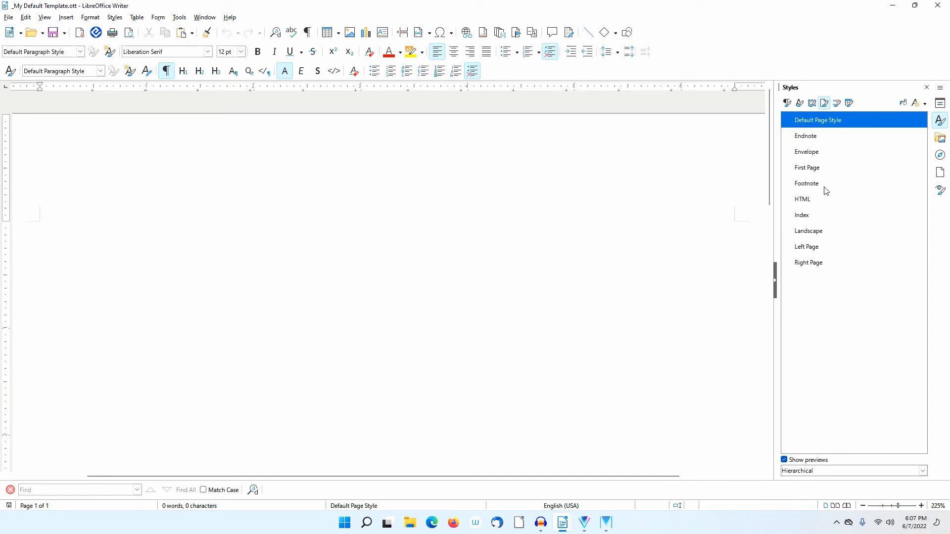
click(818, 168)
right_click(817, 169)
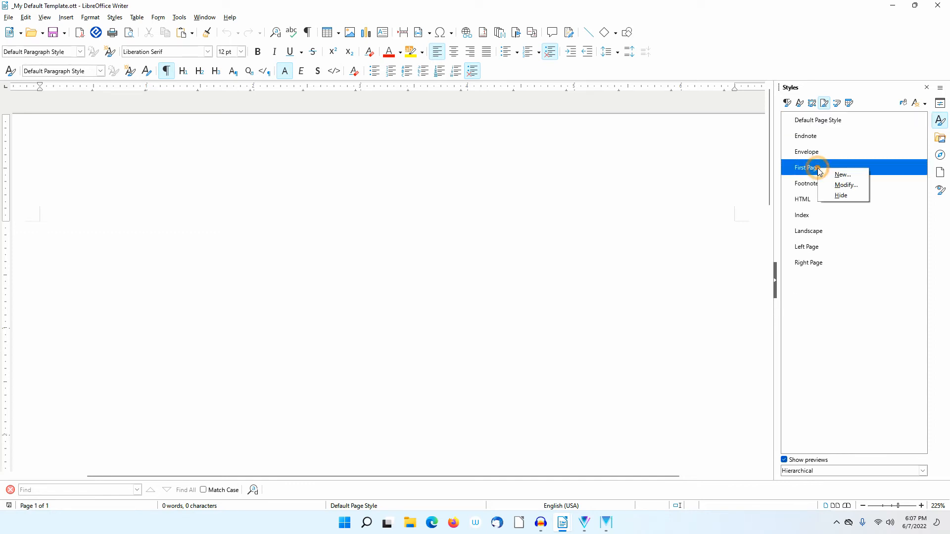
click(850, 185)
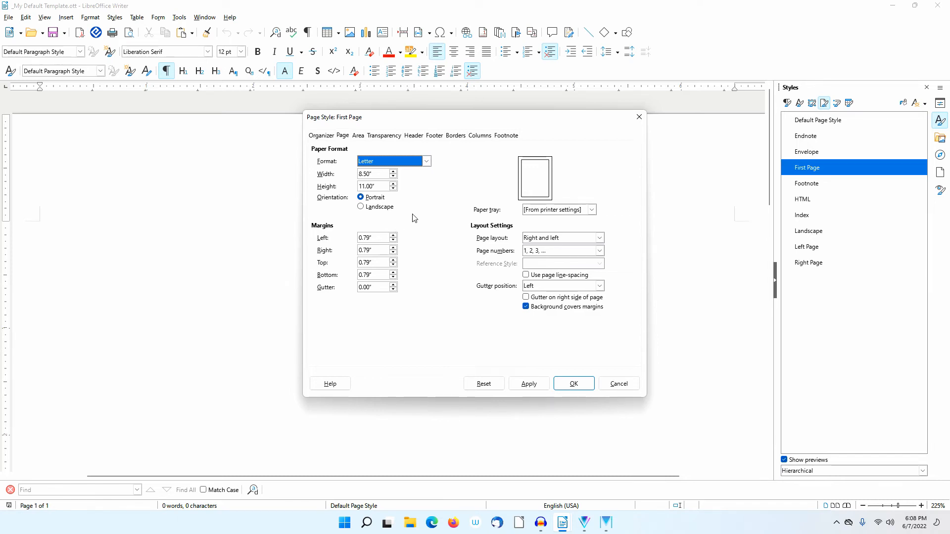
click(384, 236)
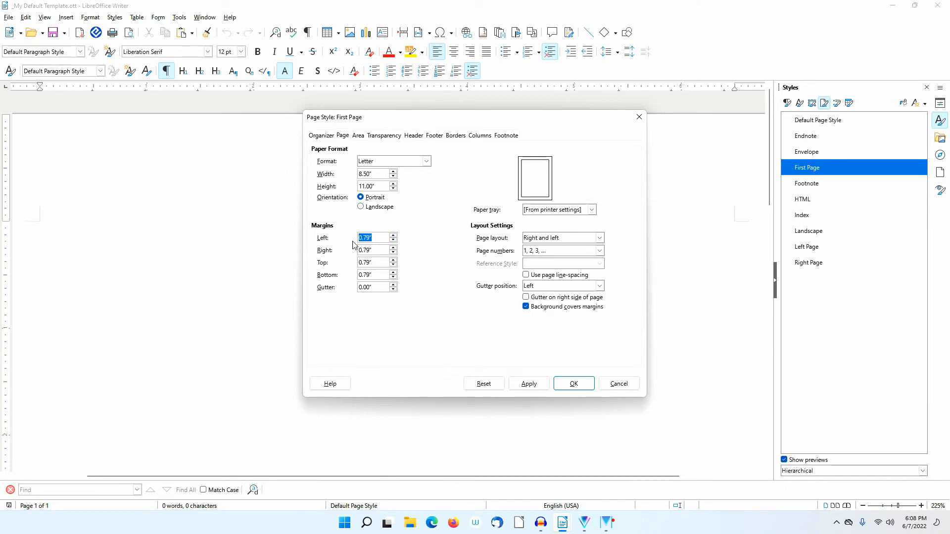
text(1)
key(Tab)
text(1)
key(Tab)
text(1)
key(Tab)
text(1)
key(Tab)
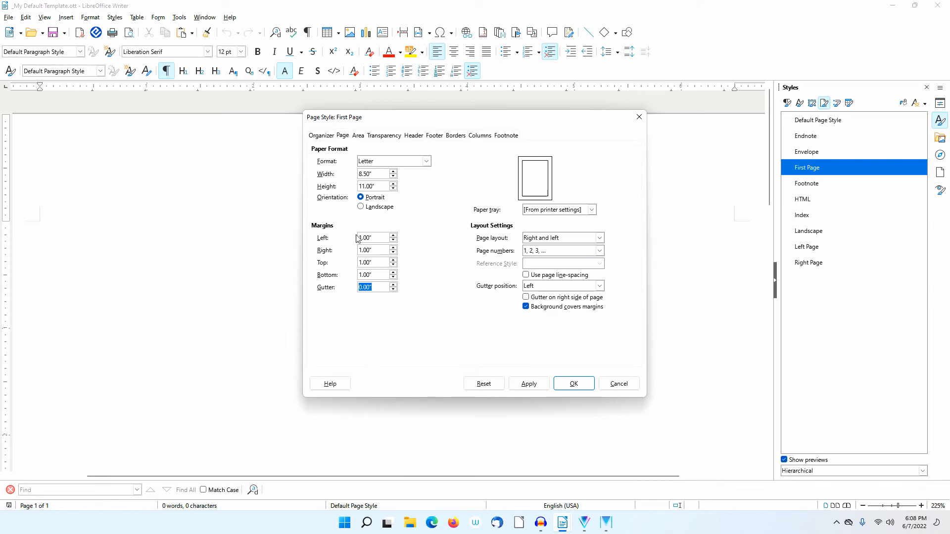
click(574, 383)
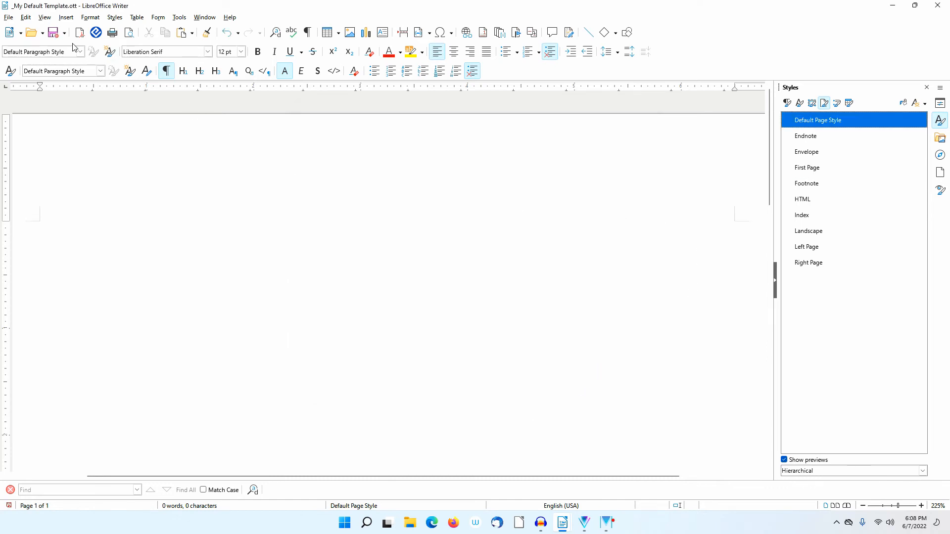
click(11, 18)
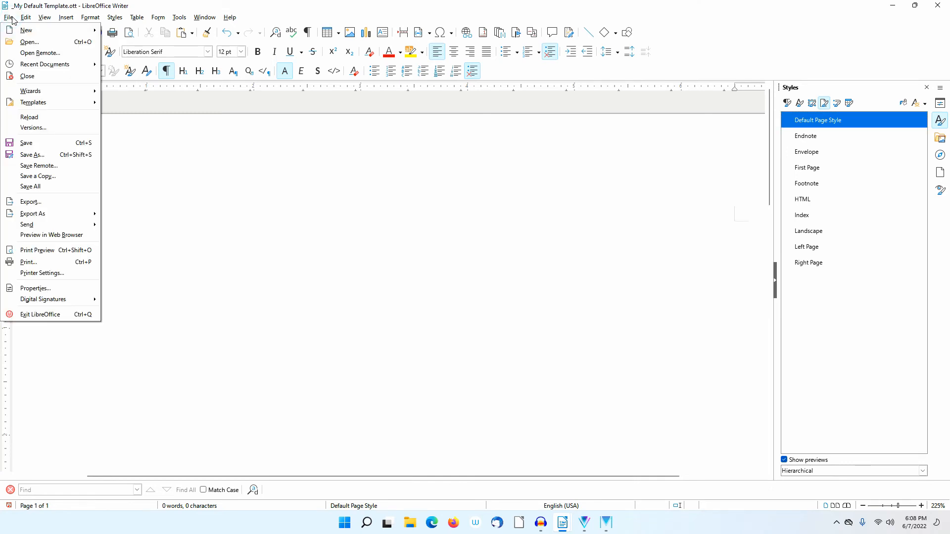
click(31, 155)
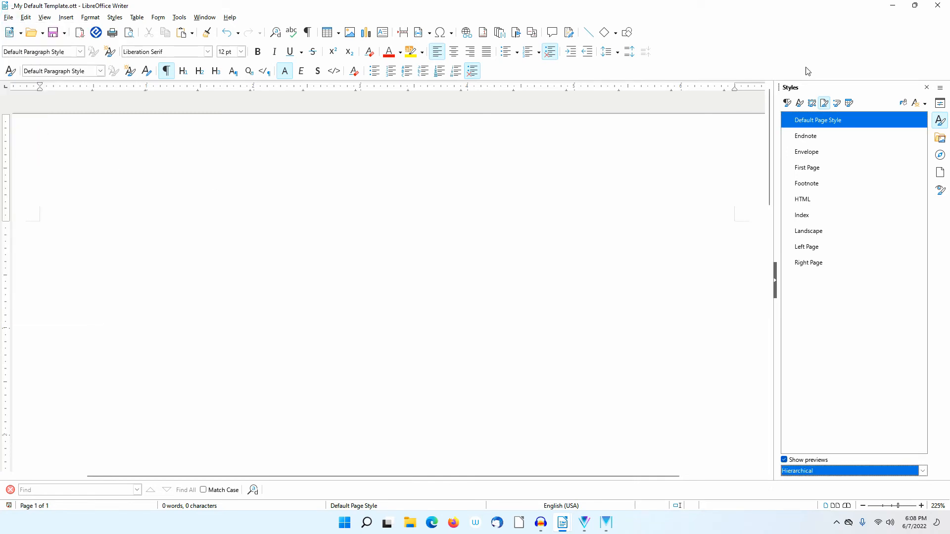
Close the default template's window and create a new text document.
click(937, 5)
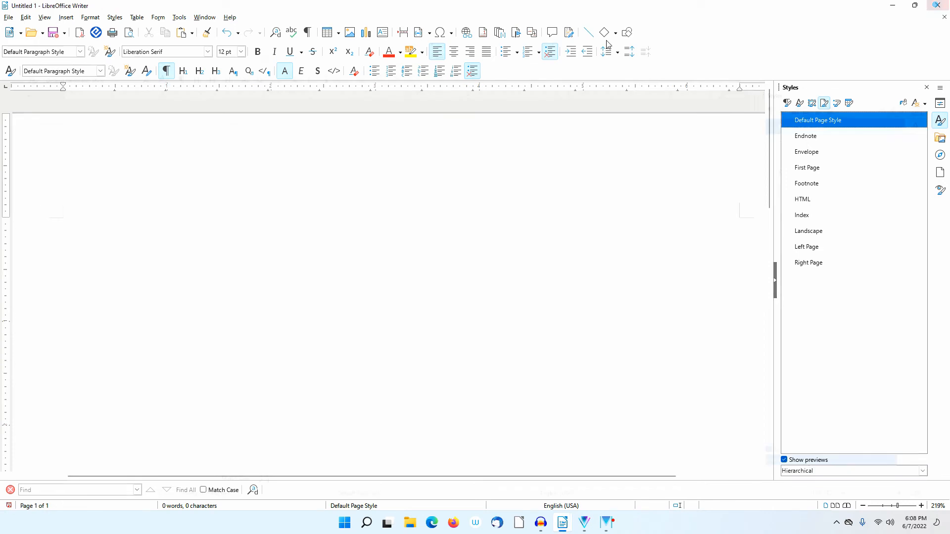
click(10, 19)
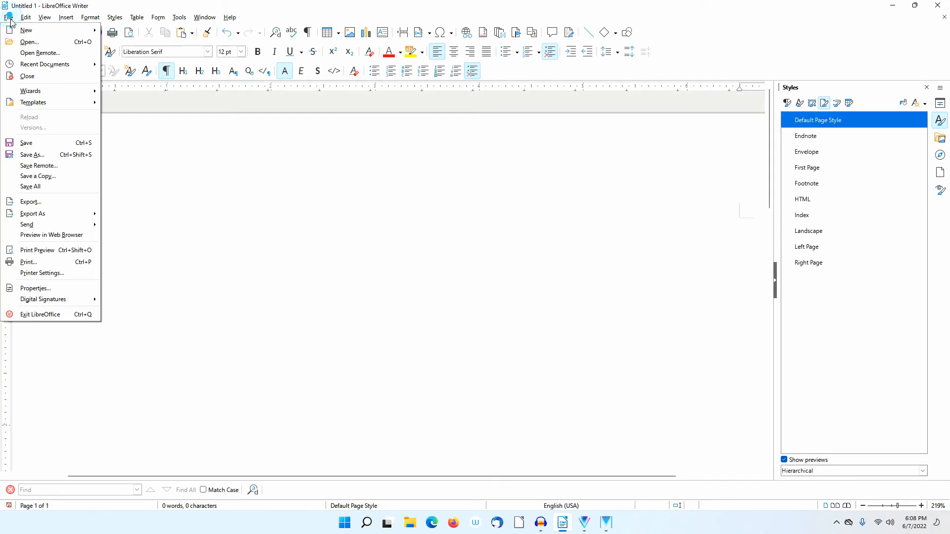
mouse_move(26, 30)
click(126, 30)
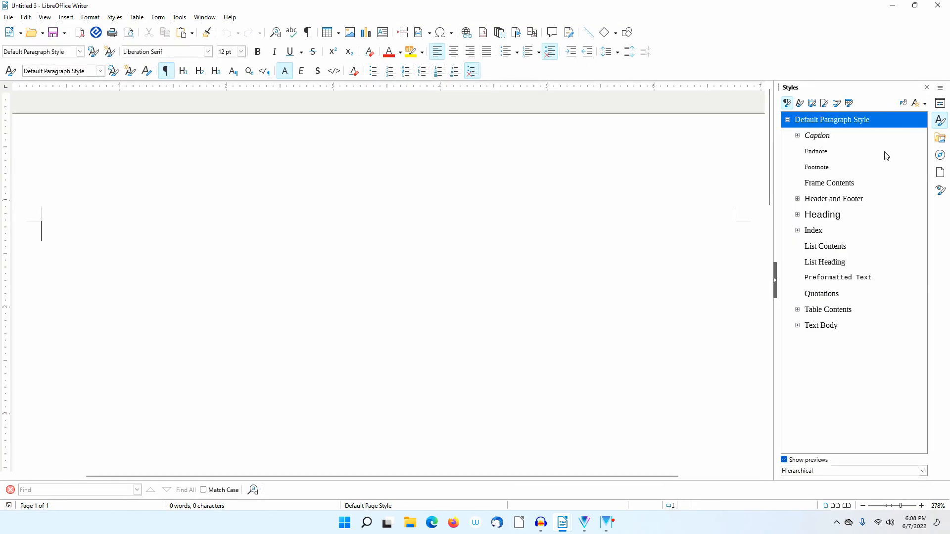
Give the First Page style a solid green background (hex 00a933).
click(823, 104)
double_click(816, 169)
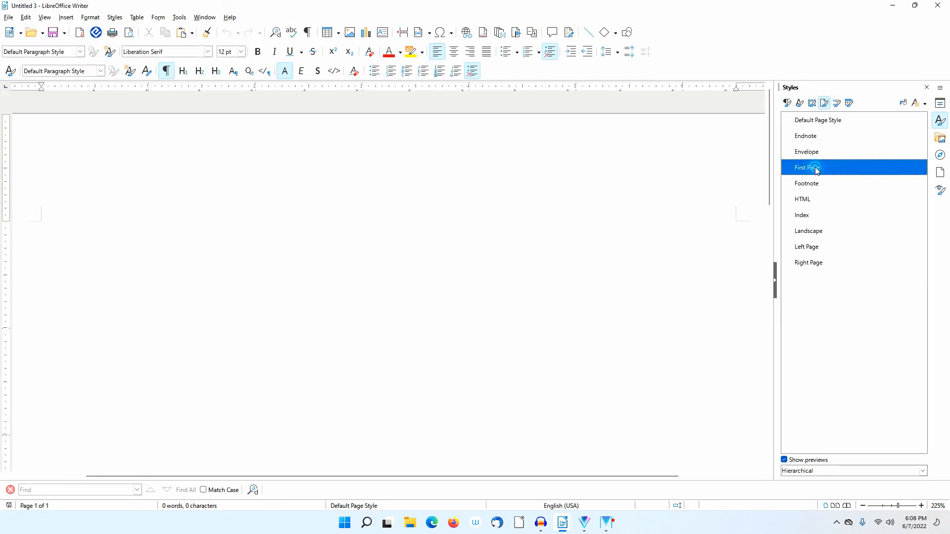
right_click(815, 169)
click(842, 183)
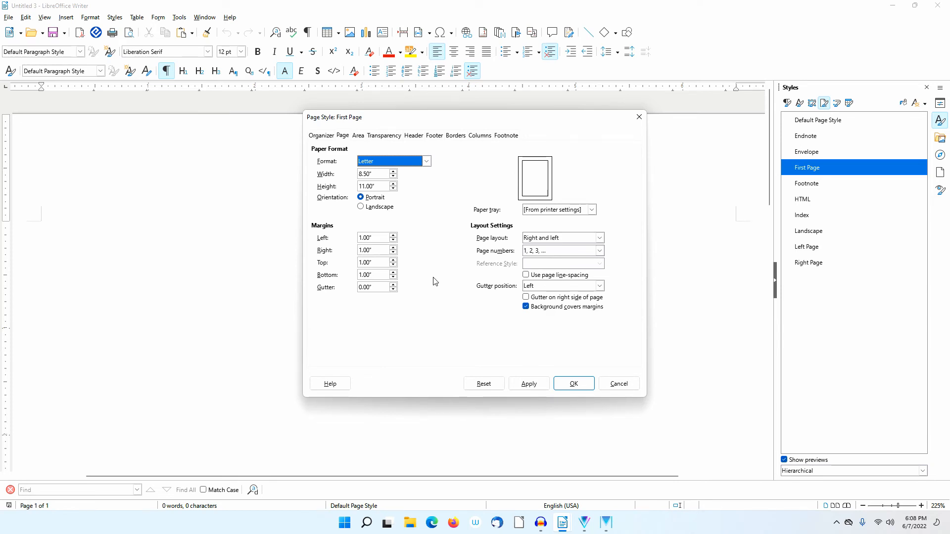
click(358, 135)
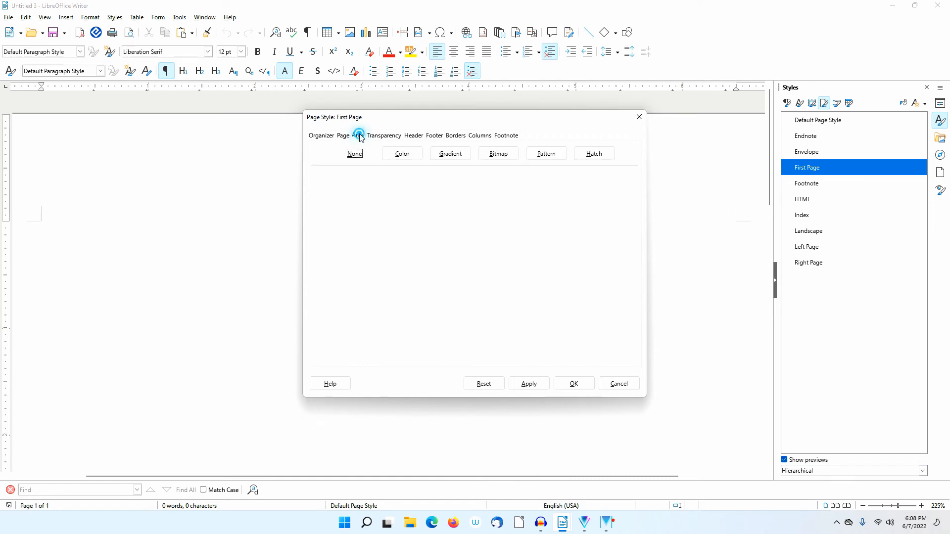
click(409, 155)
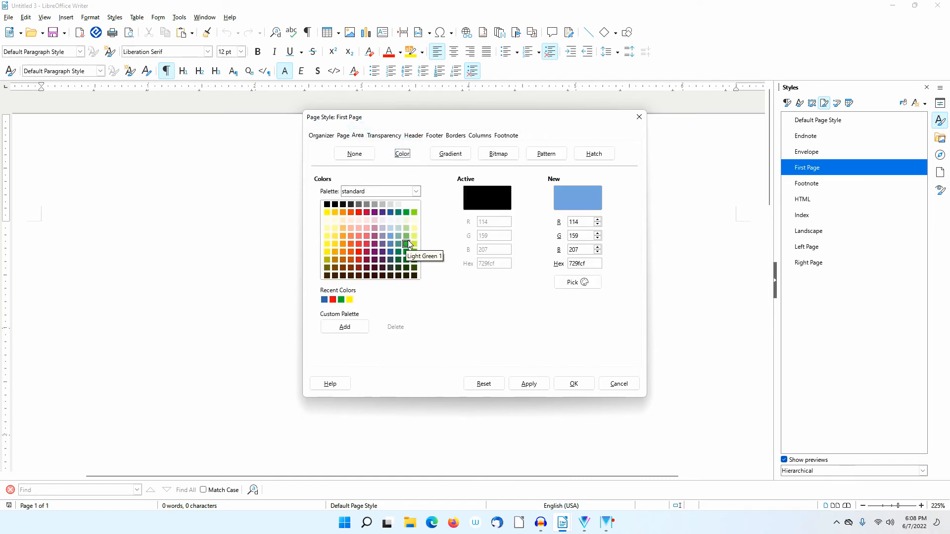
click(407, 212)
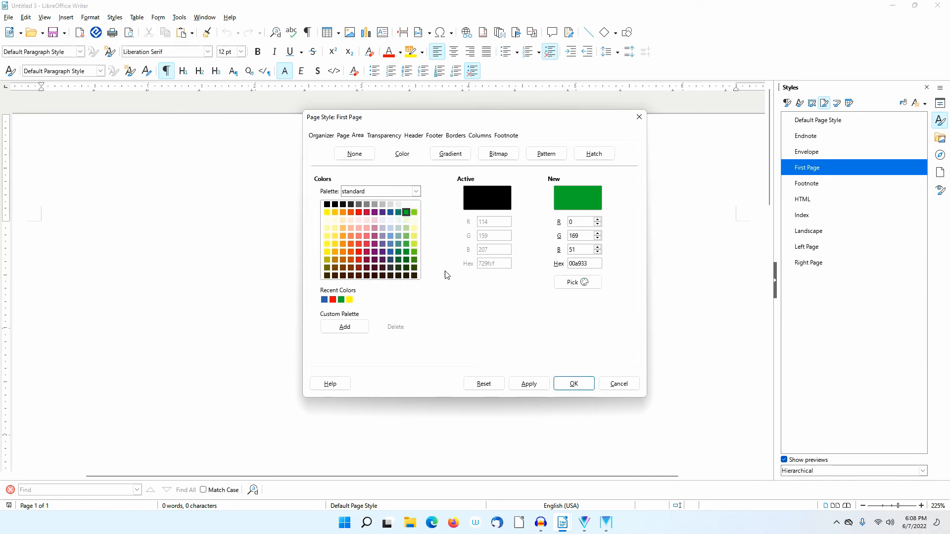
click(578, 384)
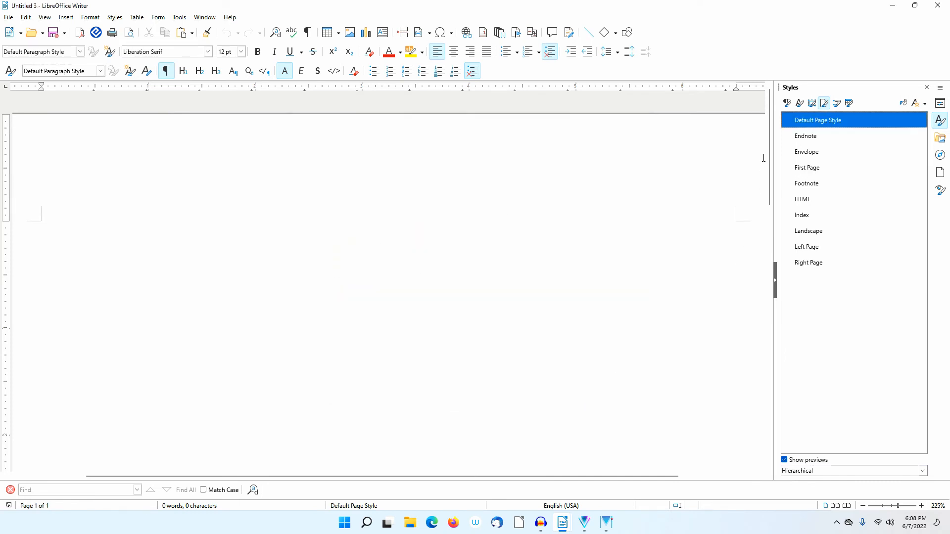
Give the Default Page Style a solid red background (hex ff0000).
right_click(817, 122)
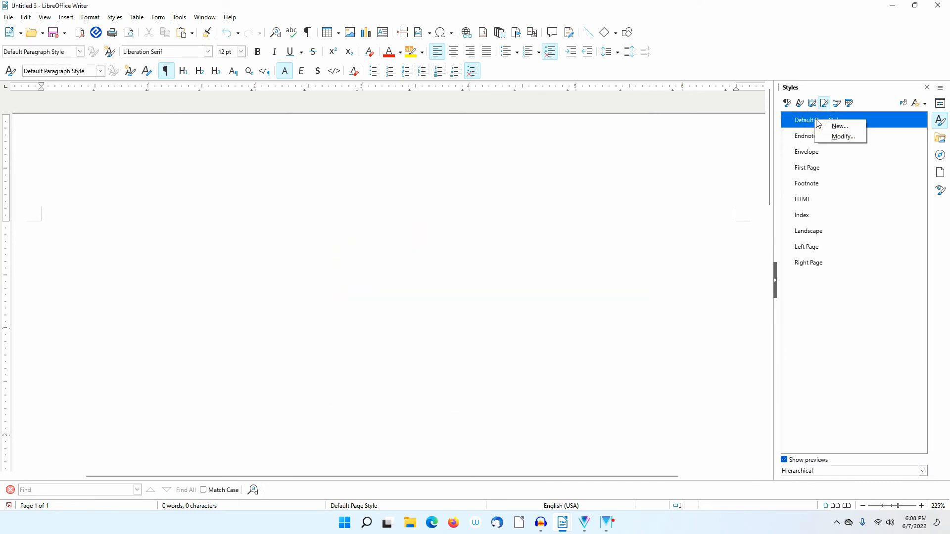
click(839, 137)
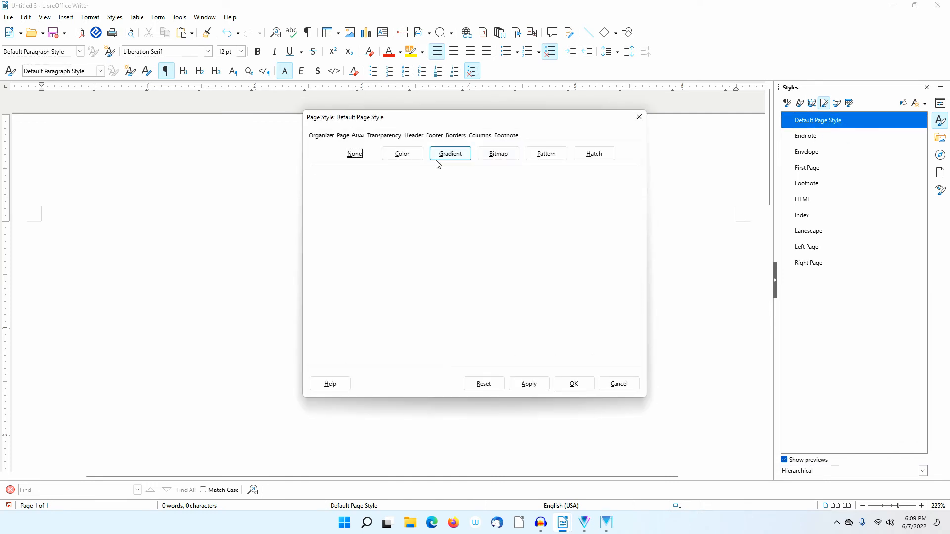
click(402, 153)
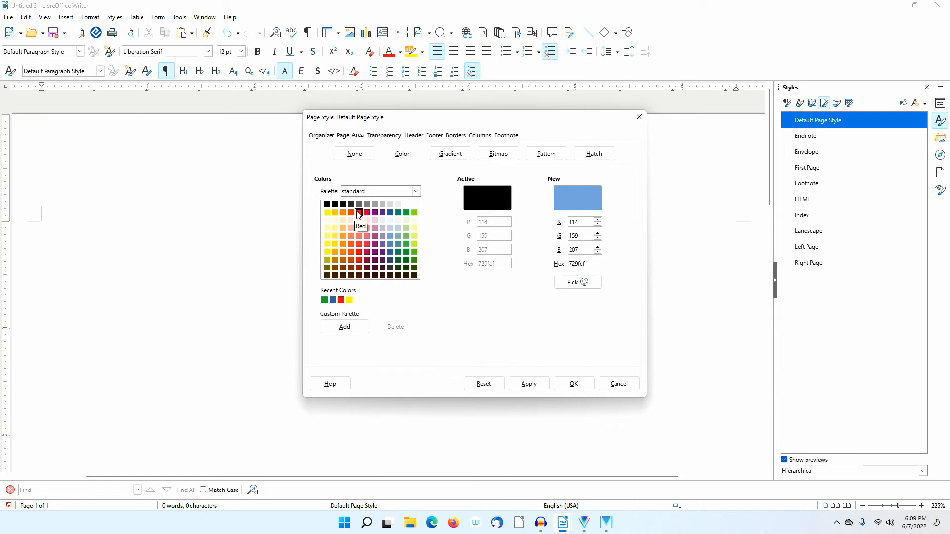
click(359, 212)
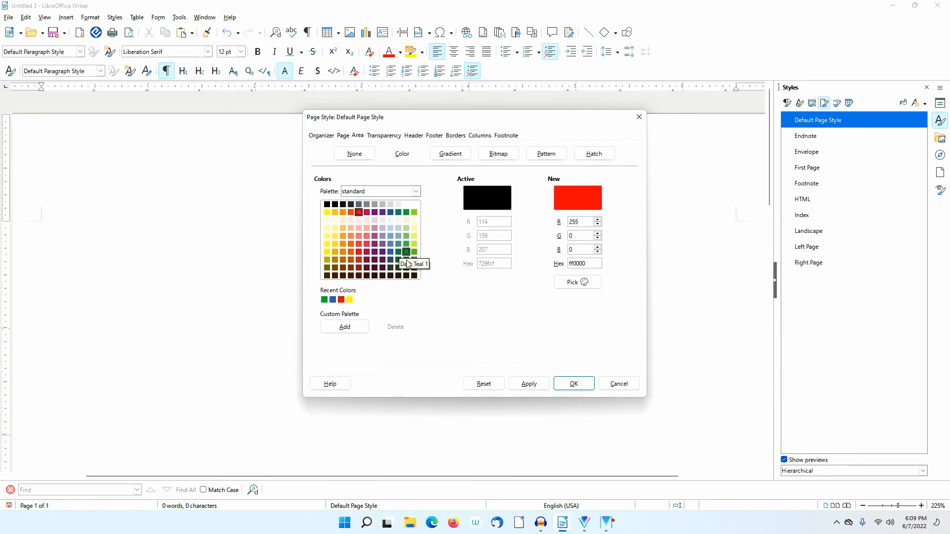
click(573, 383)
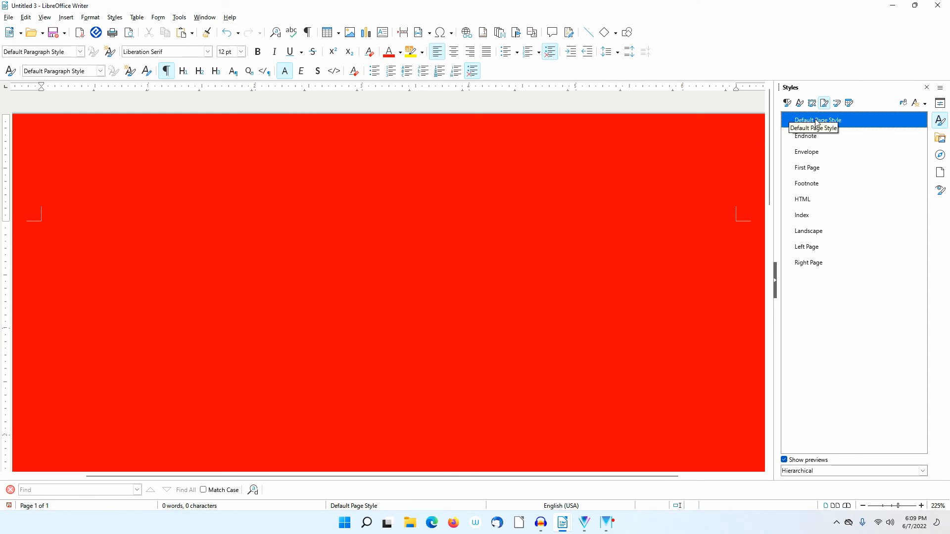
Apply the First Page style to the page and the Title paragraph style to its empty first paragraph.
double_click(806, 168)
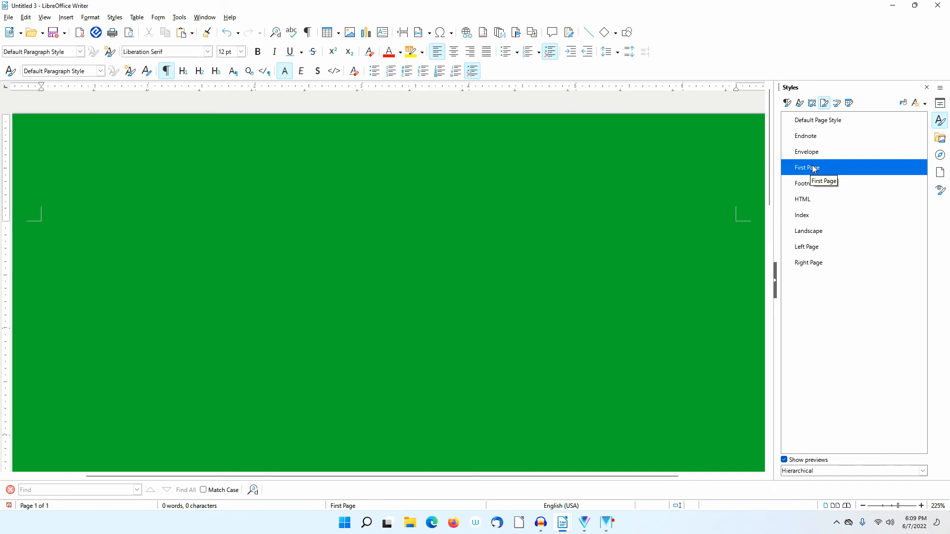
click(787, 103)
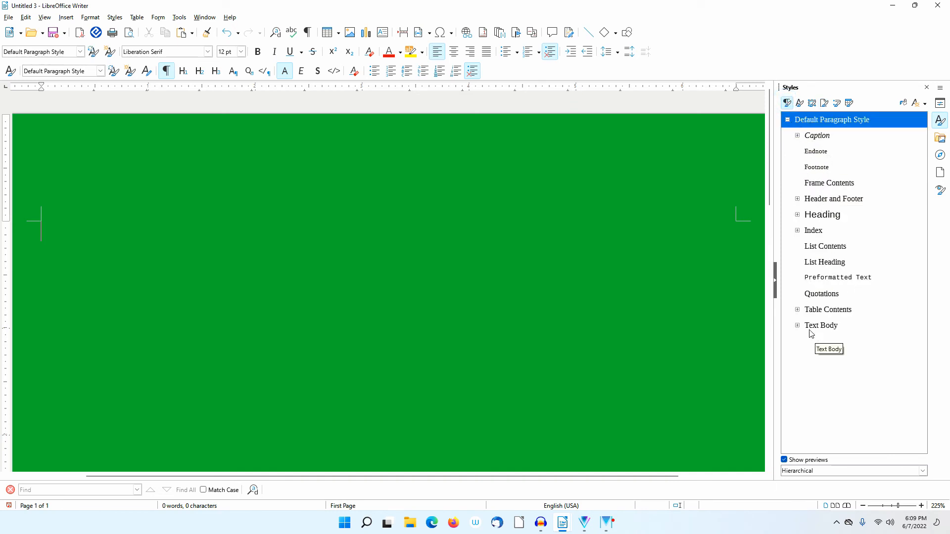
click(797, 215)
scroll(838, 290, down, 2)
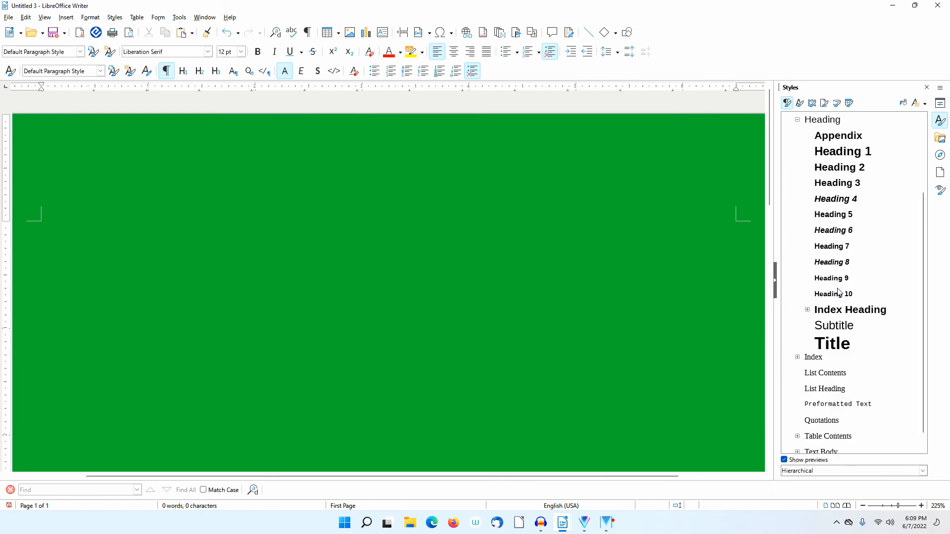
double_click(844, 342)
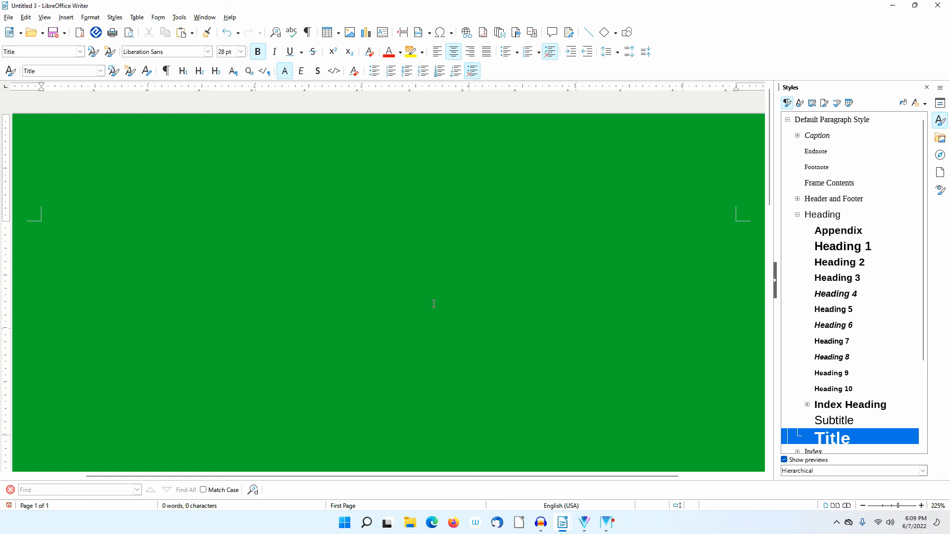
Save the document as a template named _"First Page Template in the My Templates category, and close the document without saving it.
click(9, 17)
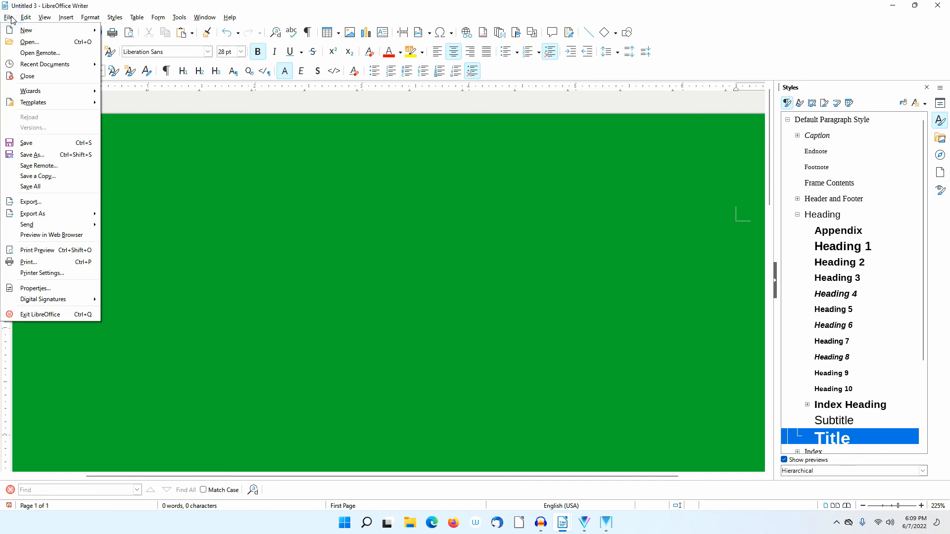
mouse_move(35, 102)
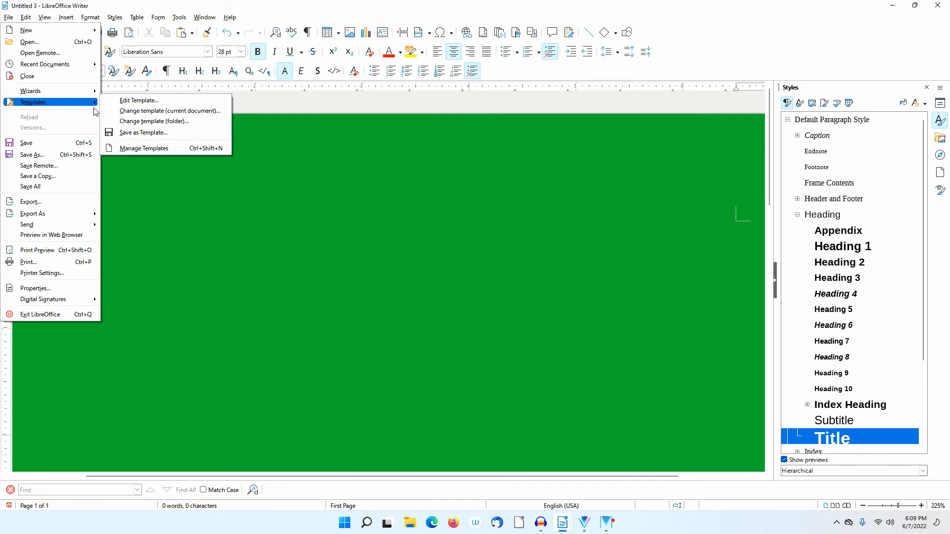
click(144, 133)
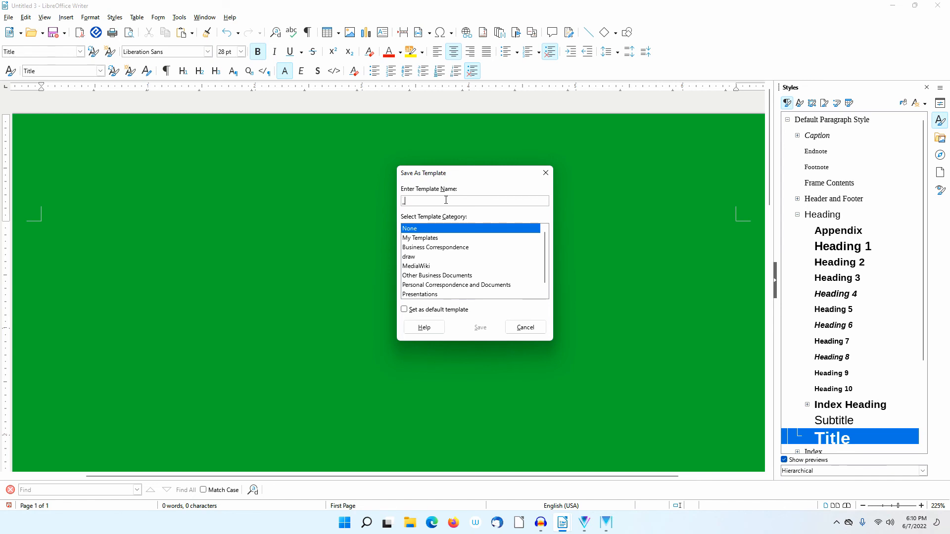
text(_"First Page Template)
click(423, 239)
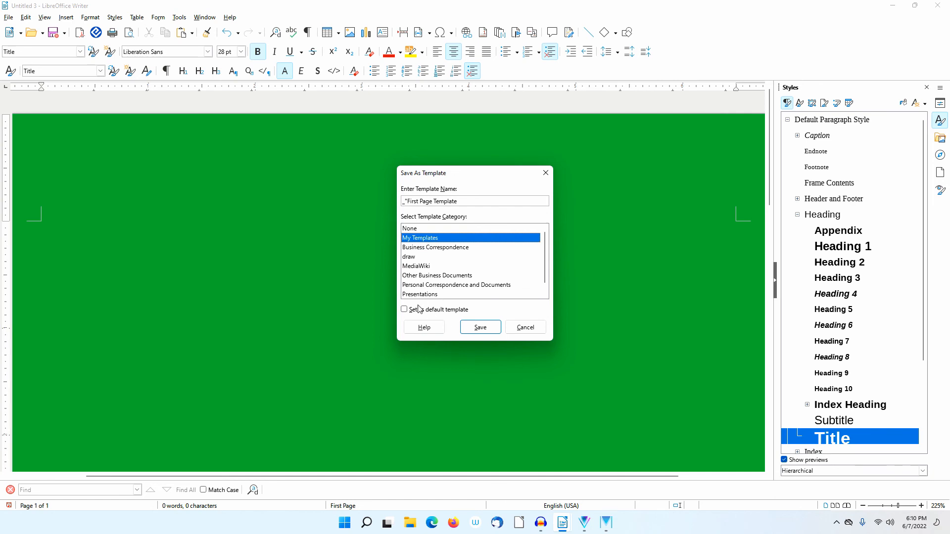
click(492, 331)
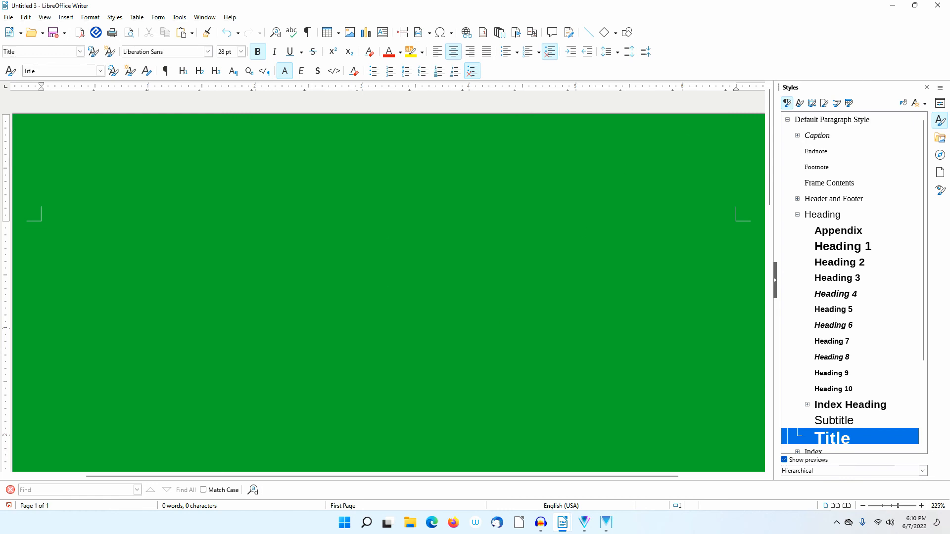
click(937, 6)
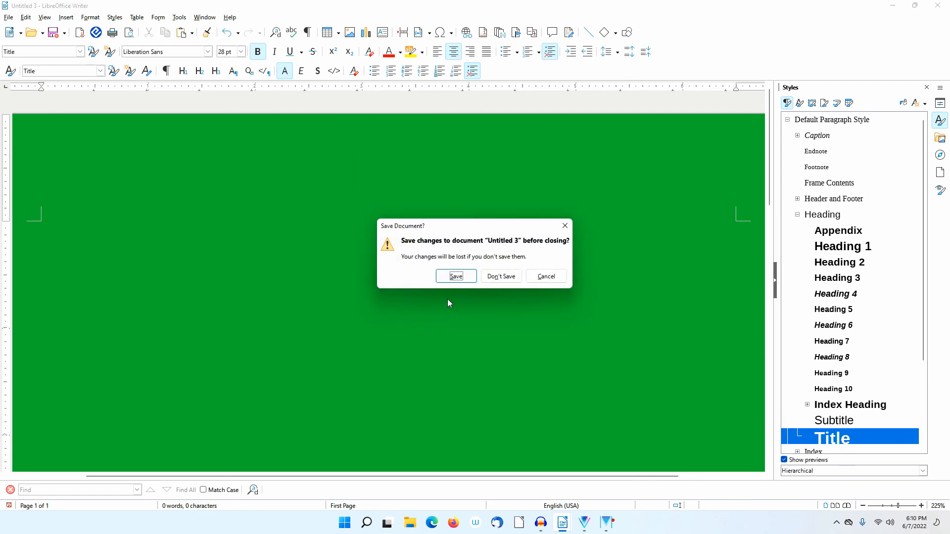
click(498, 276)
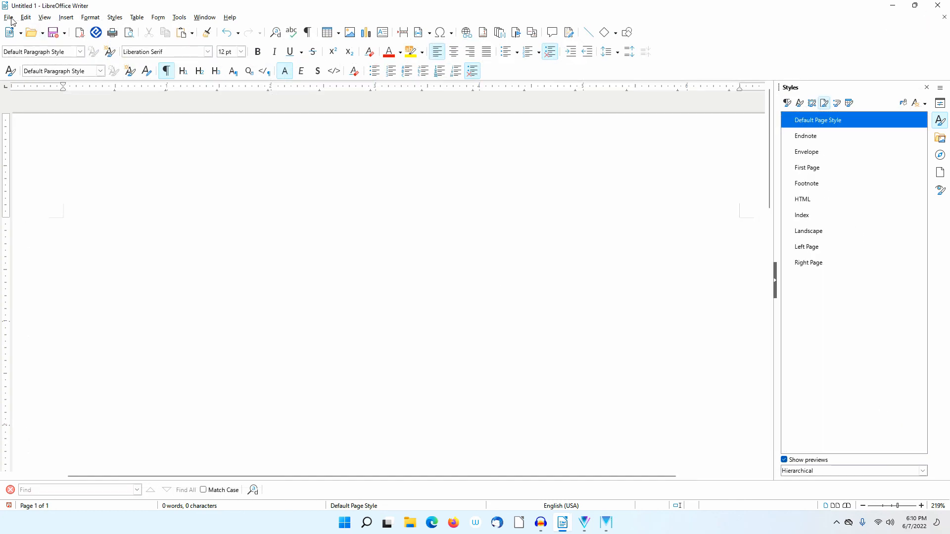
Create a new document from the _"First Page Template template, enter the title "My Title" and start a new paragraph below it.
click(9, 17)
mouse_move(25, 30)
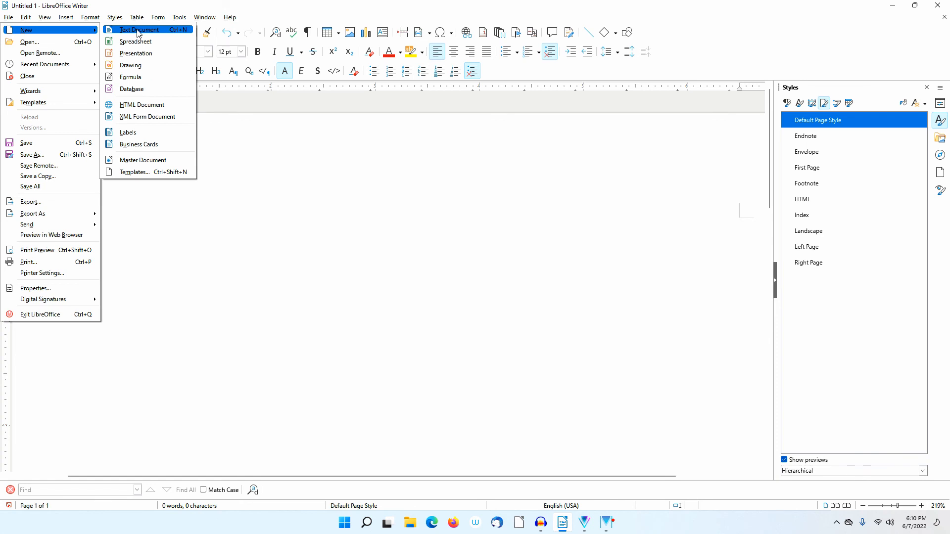
mouse_move(79, 106)
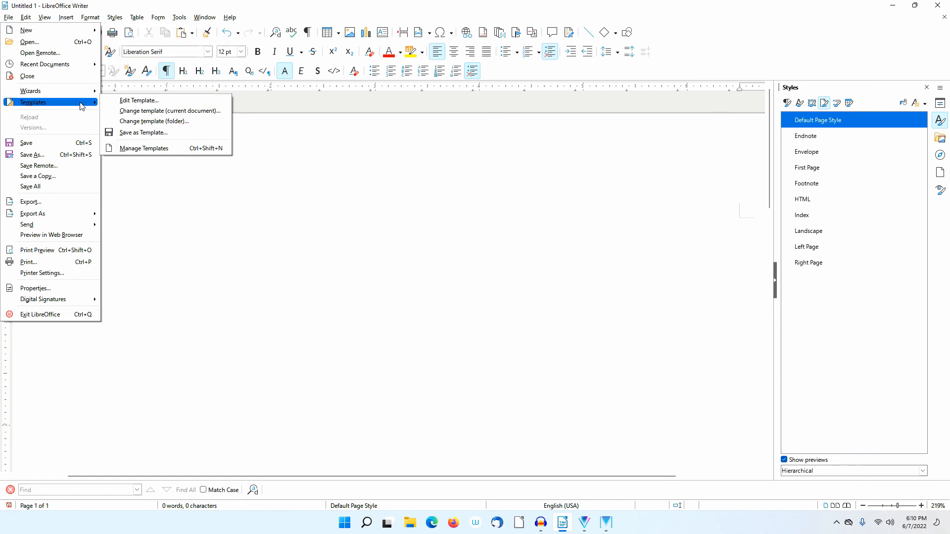
mouse_move(80, 30)
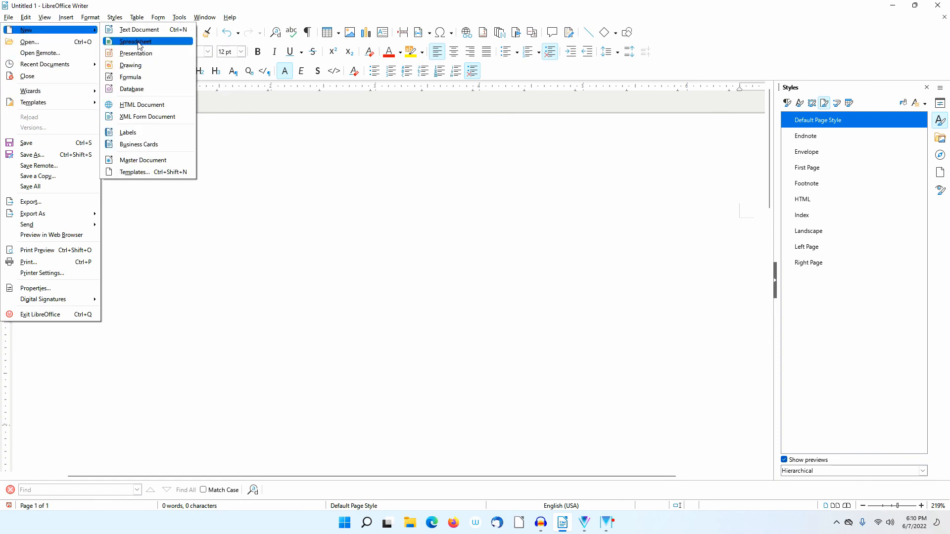
click(148, 172)
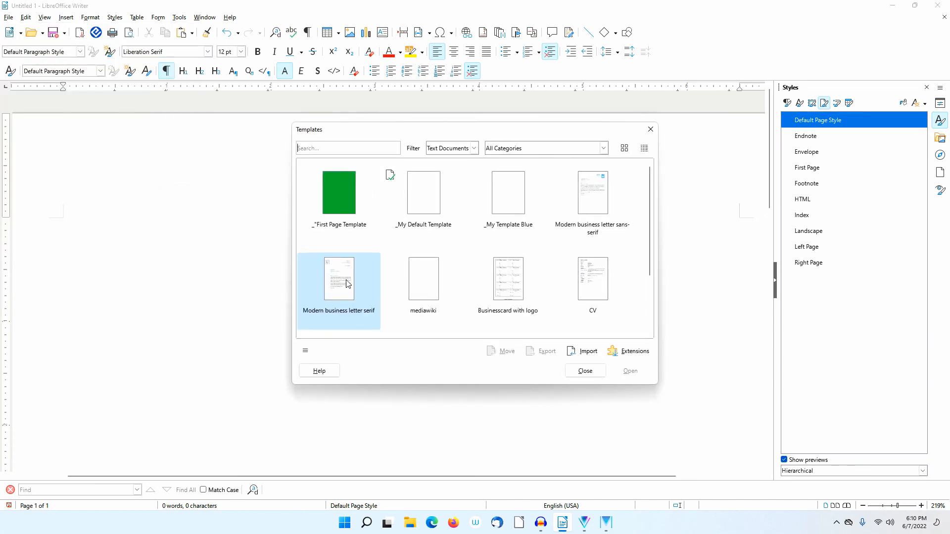
click(336, 197)
click(636, 372)
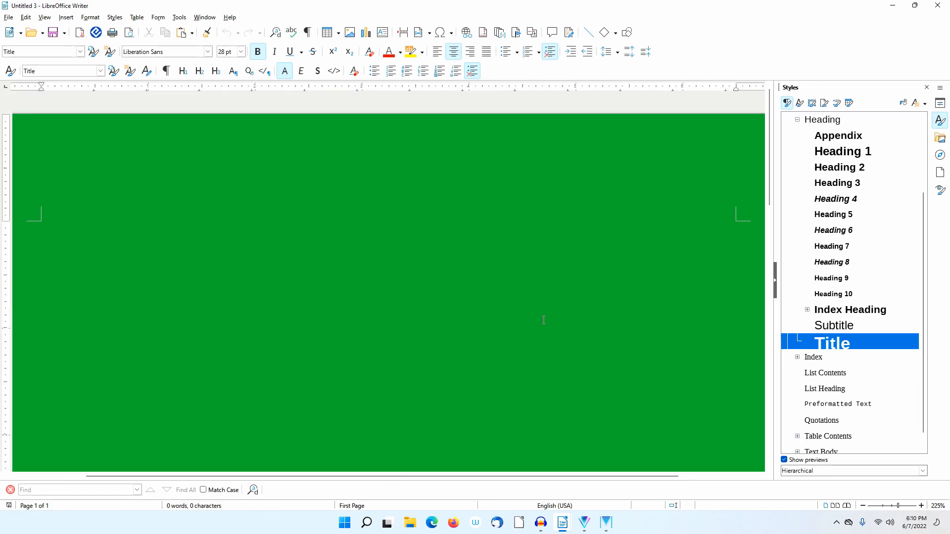
text(M)
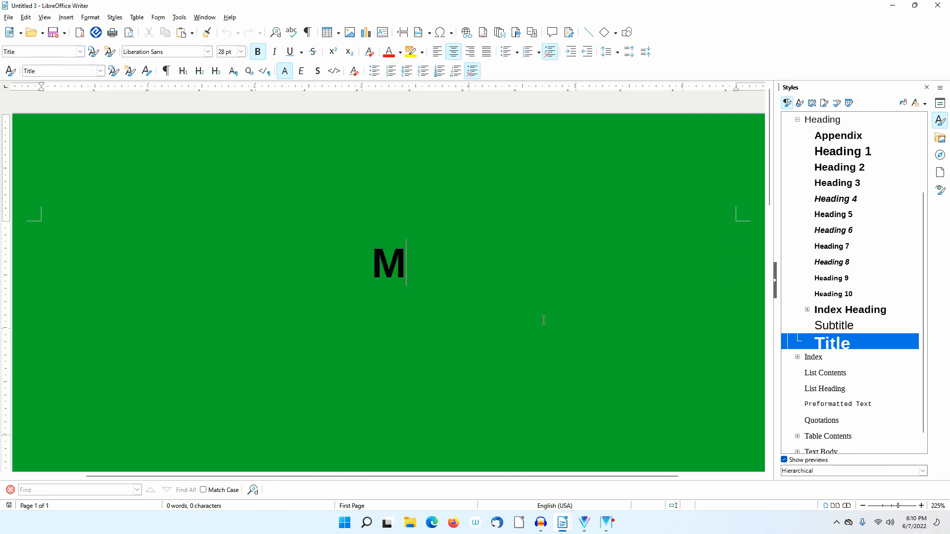
text(y Title)
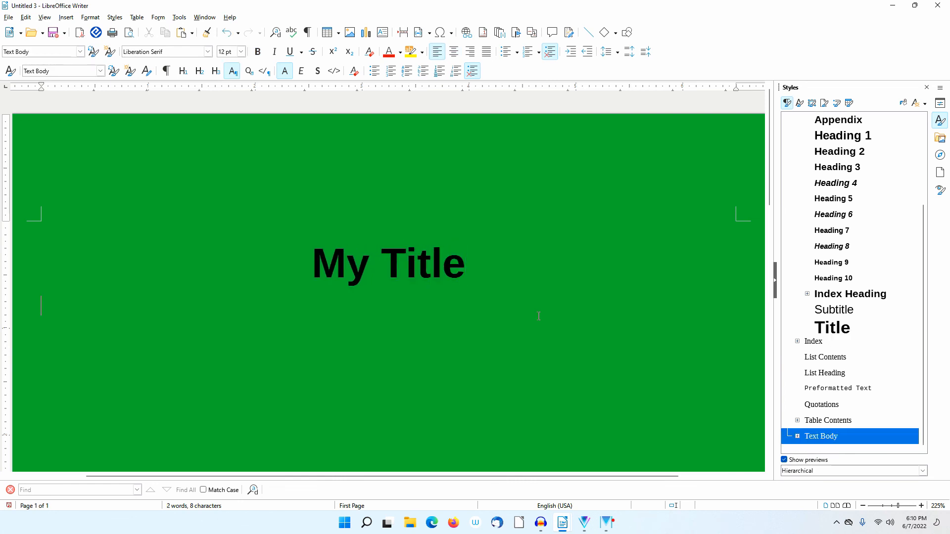
Insert the Lorem Ipsum AutoText from the Standard category in the paragraph below the title.
click(179, 19)
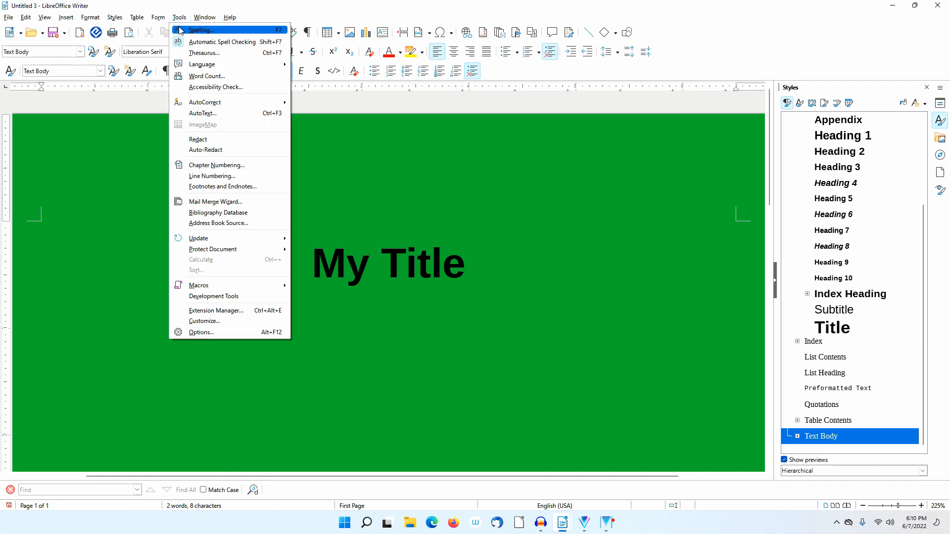
click(196, 114)
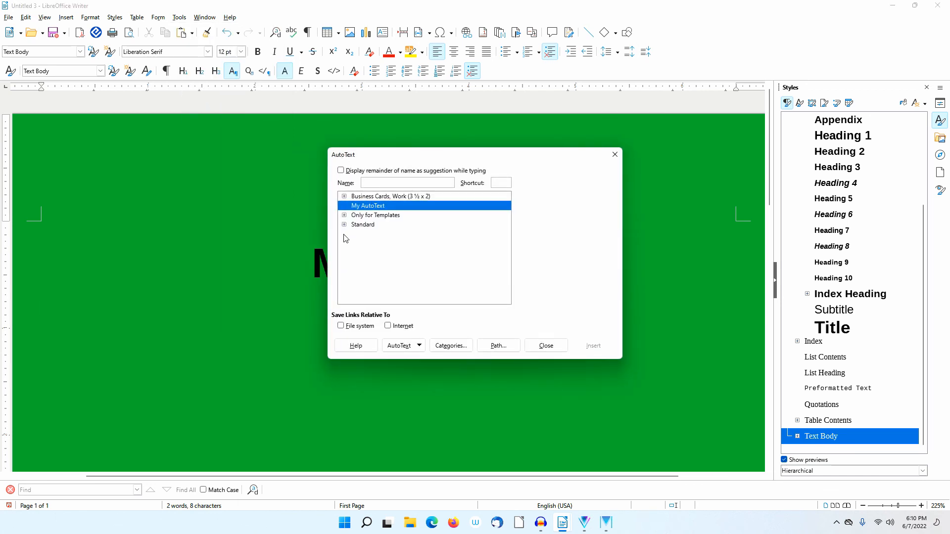
click(344, 224)
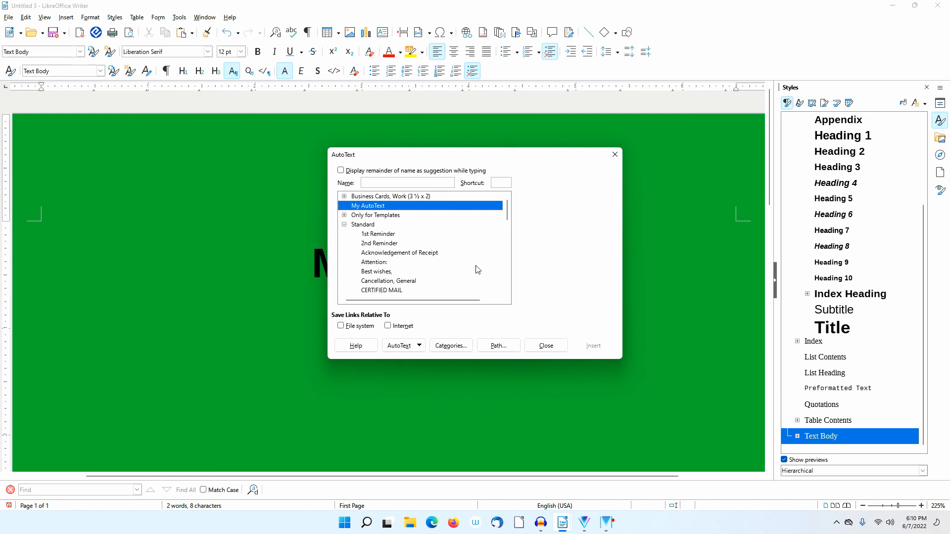
scroll(477, 267, down, 2)
scroll(477, 267, down, 2)
scroll(477, 267, down, 3)
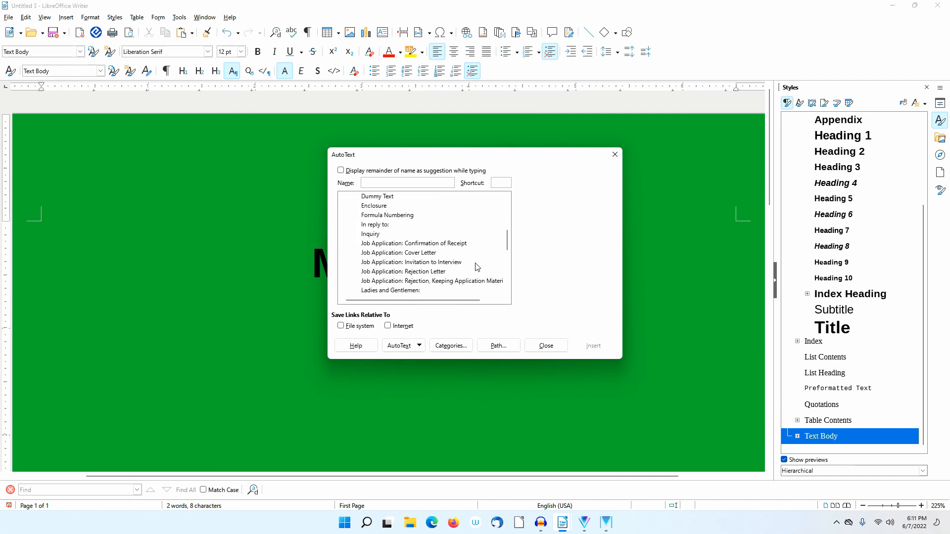
click(384, 243)
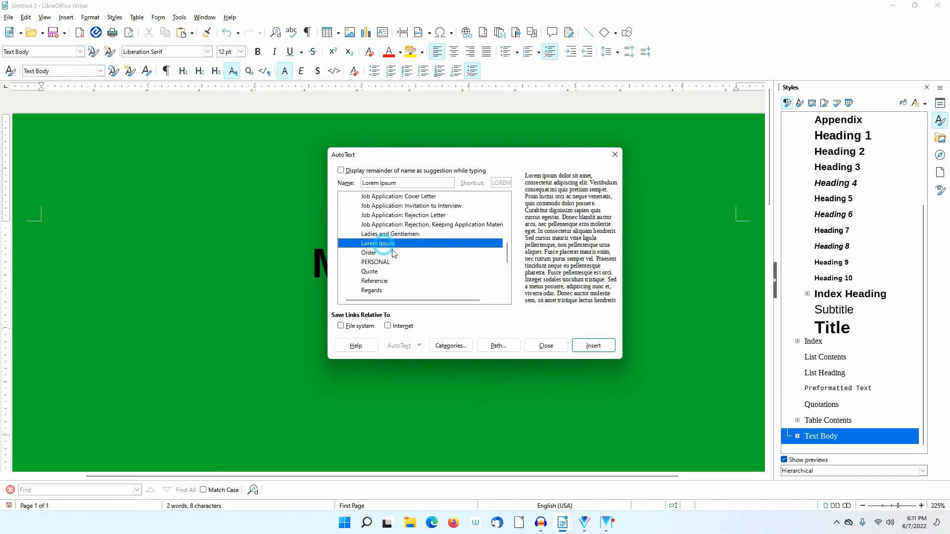
click(609, 348)
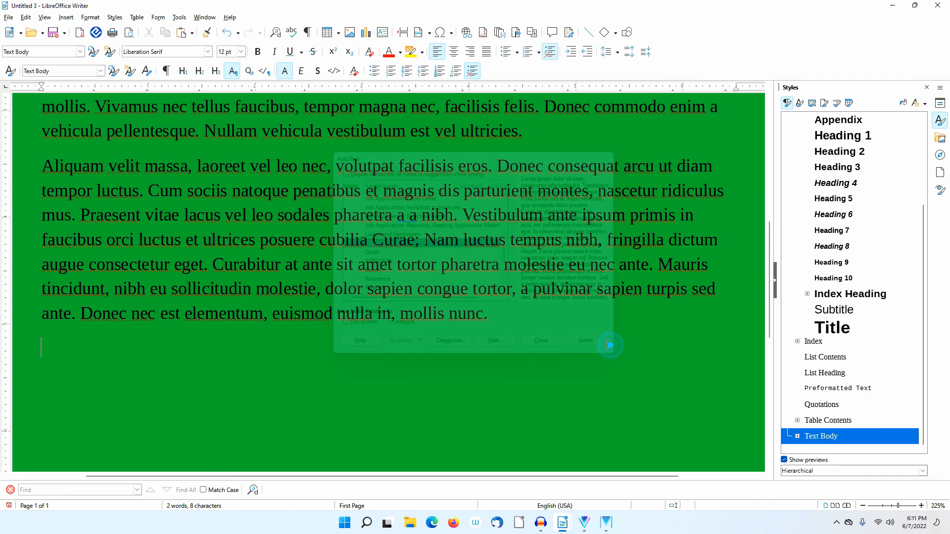
Insert the Standard category's Lorem Ipsum AutoText a second time, after the existing body text, to run onto a second page.
click(178, 17)
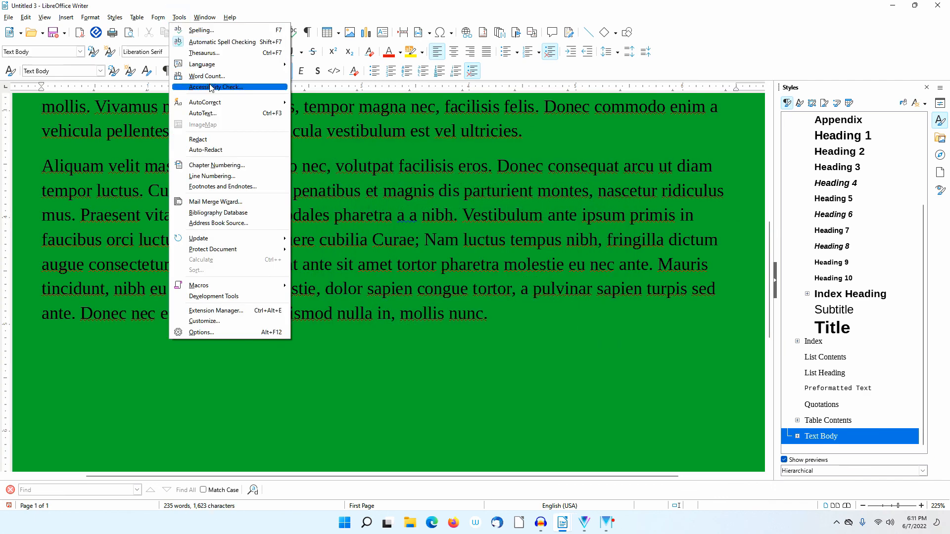
click(220, 112)
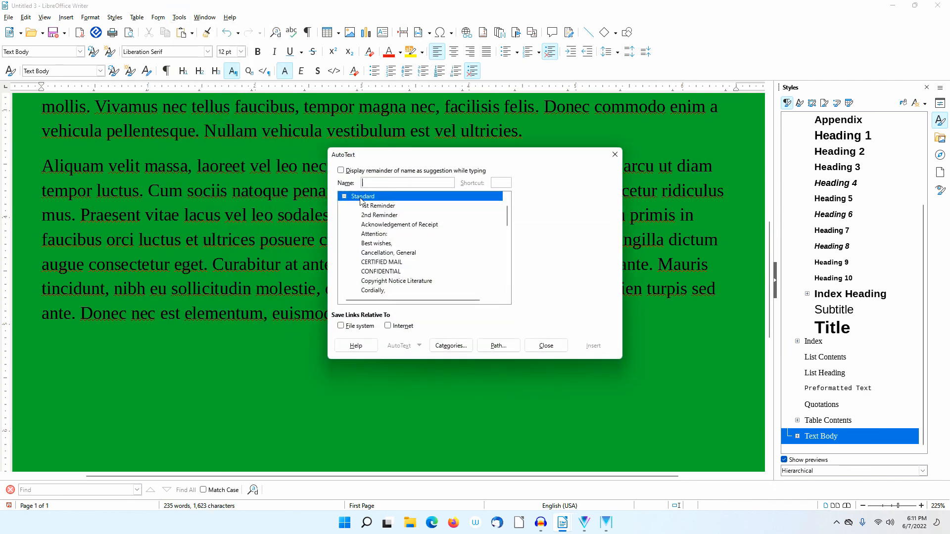
scroll(441, 283, down, 3)
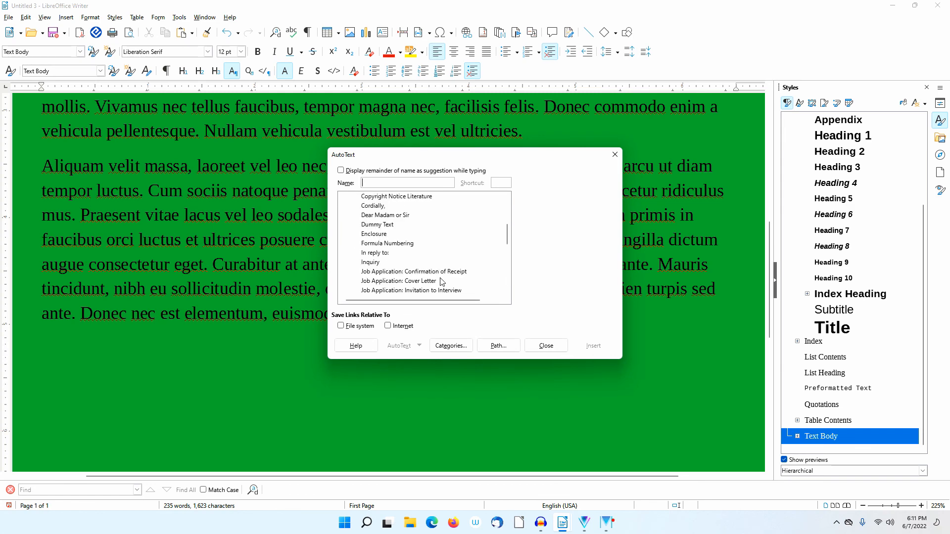
scroll(403, 269, down, 2)
click(389, 271)
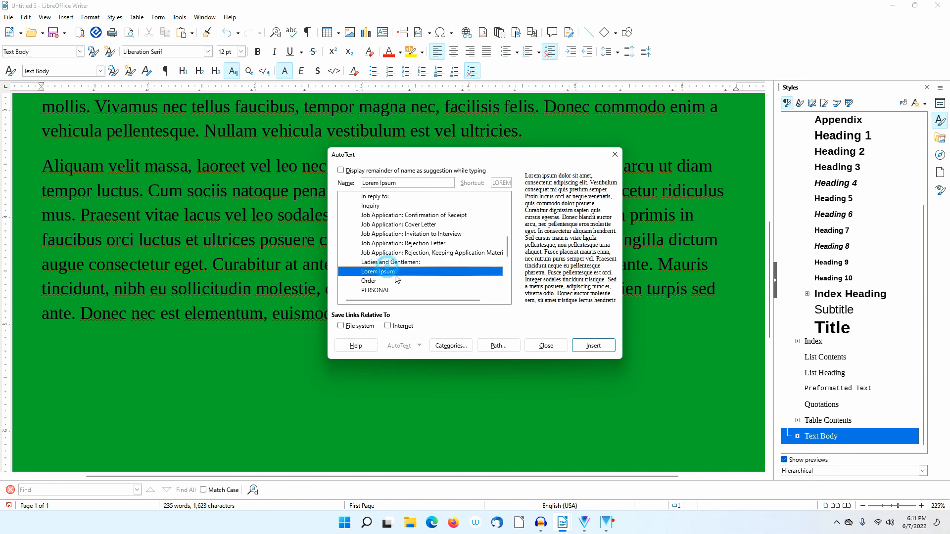
click(590, 347)
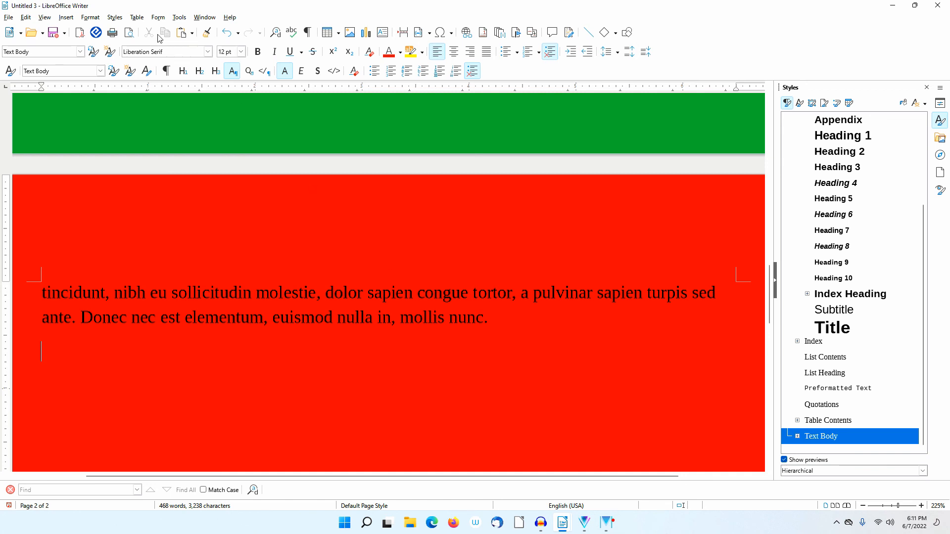
Check the background colours of both pages in the print preview, and return to editing the document.
click(131, 34)
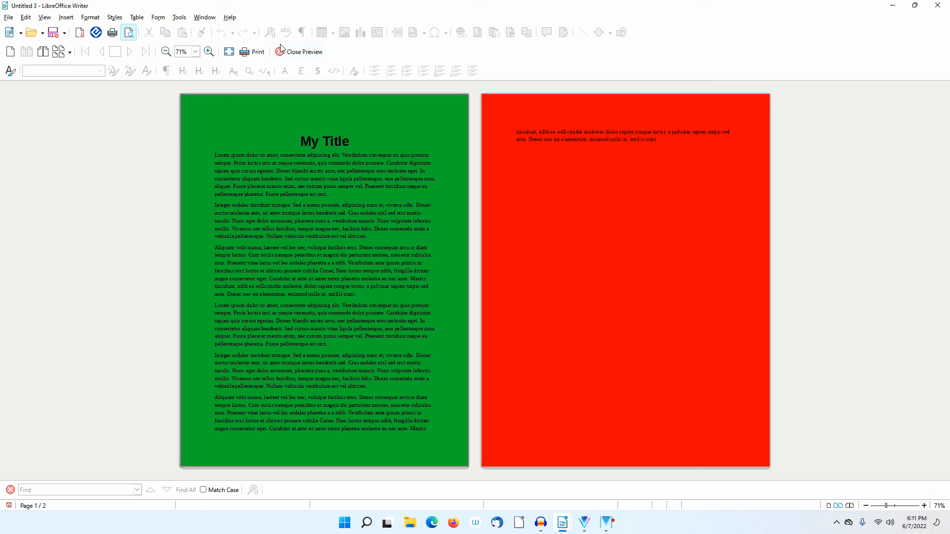
click(293, 53)
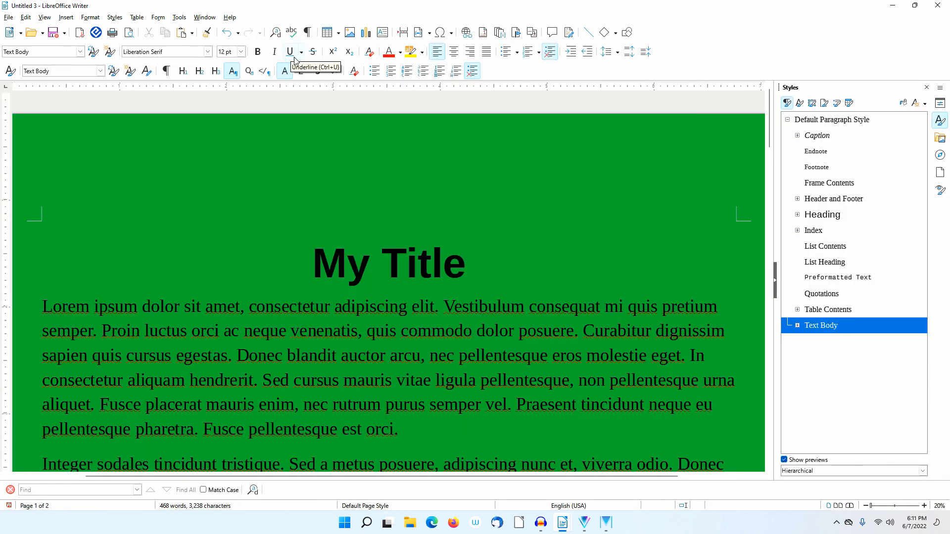